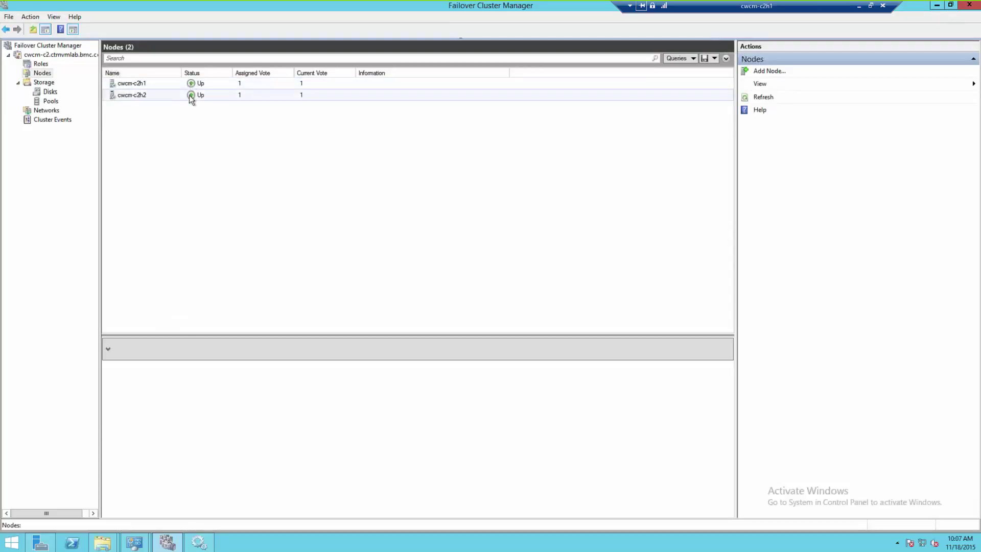
Review the cluster storage details for Cluster Disk 1 and Cluster Disk 2.
left_click(50, 91)
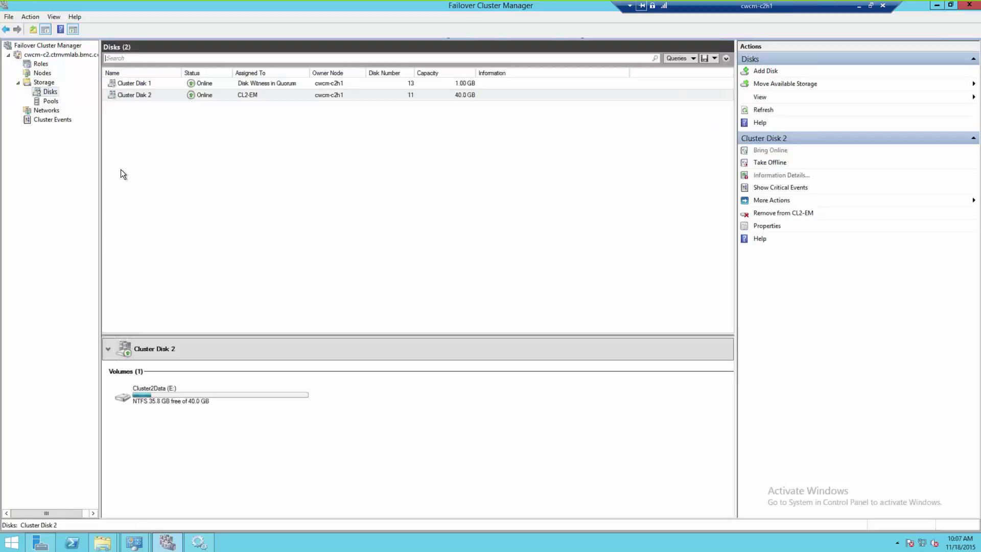
left_click(165, 84)
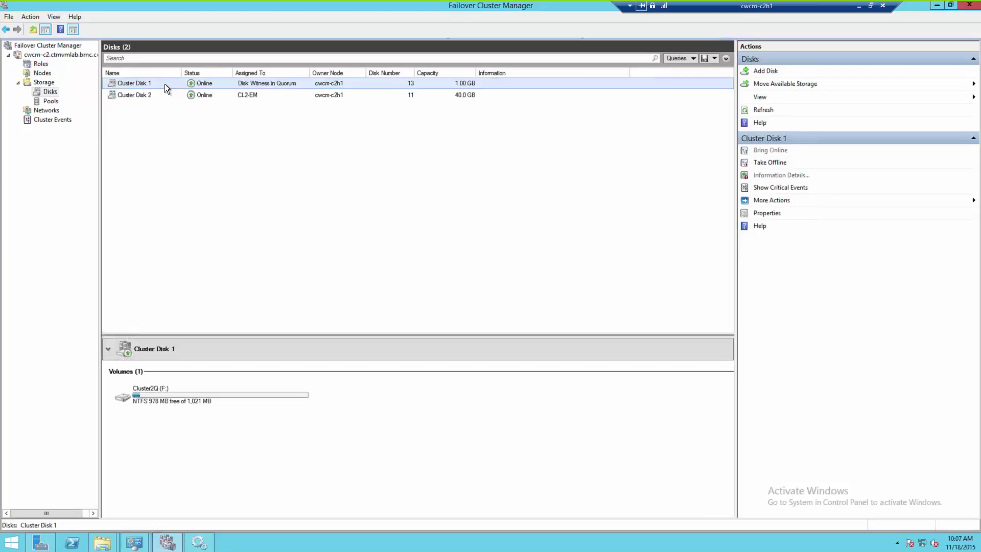
left_click(159, 99)
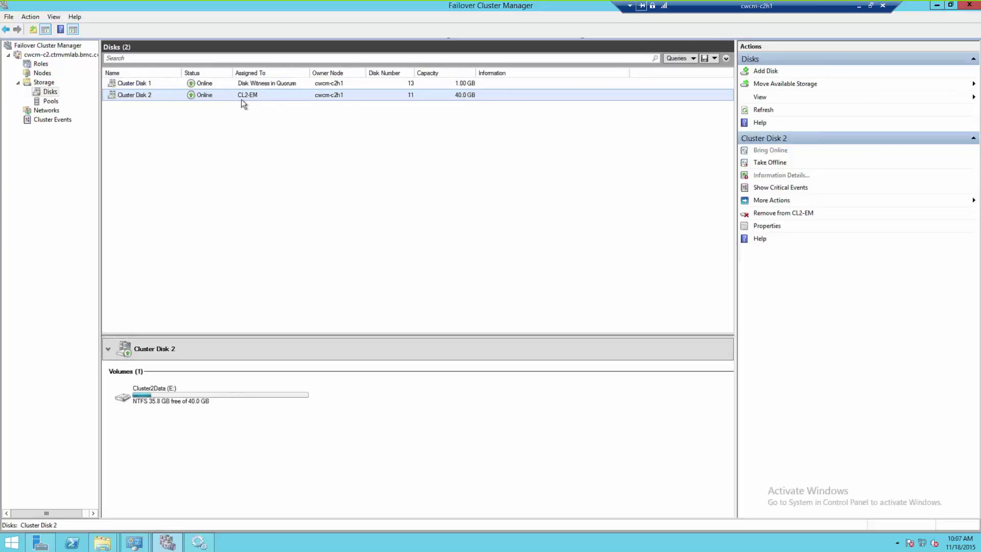
Check the subnets of Cluster Network 1, then view role CL2-EM Running on cwcm-c2h1.
left_click(47, 111)
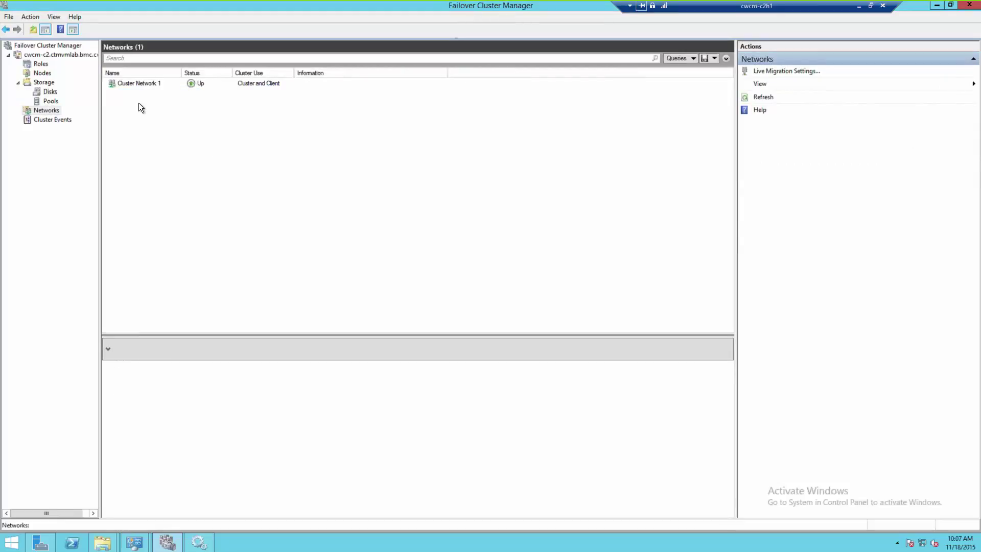
left_click(136, 81)
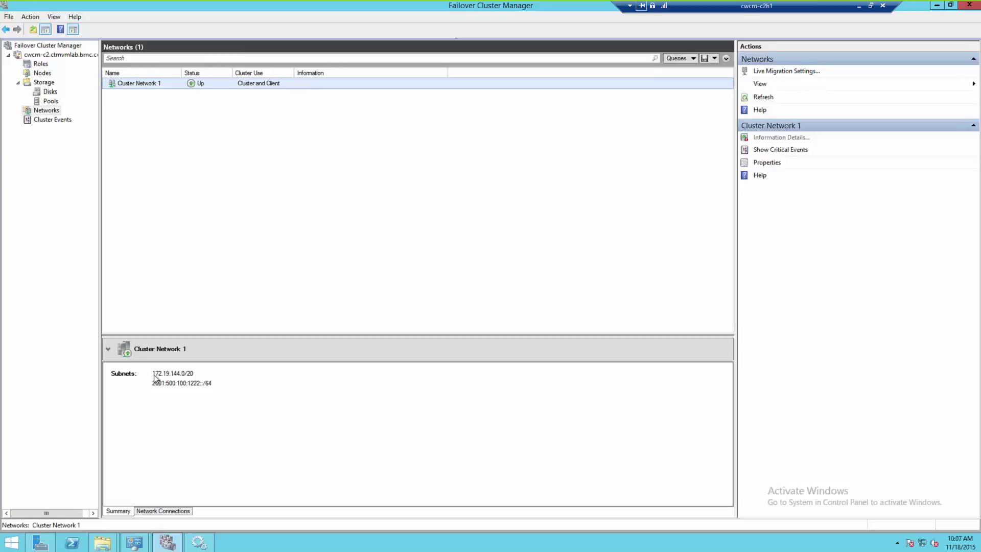
left_click(39, 64)
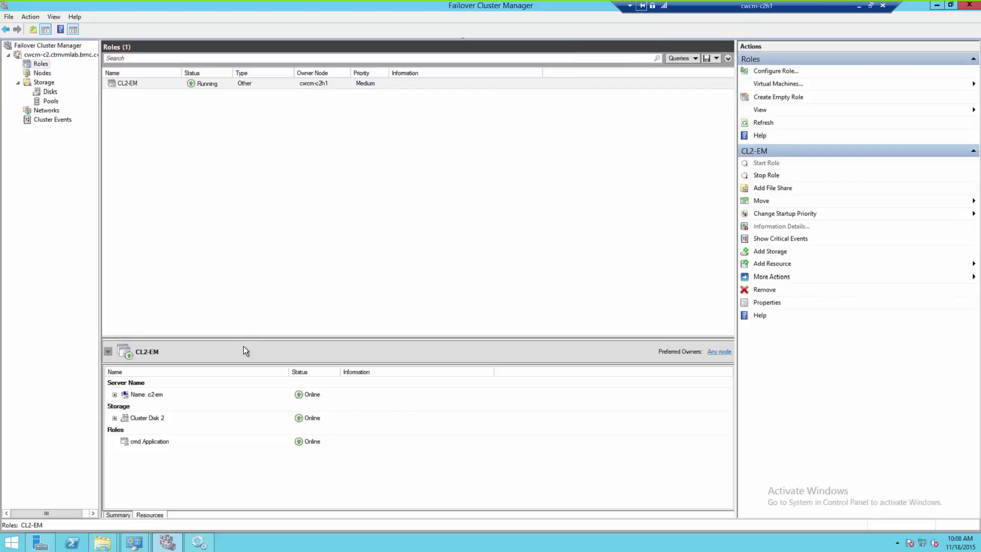
left_click(114, 395)
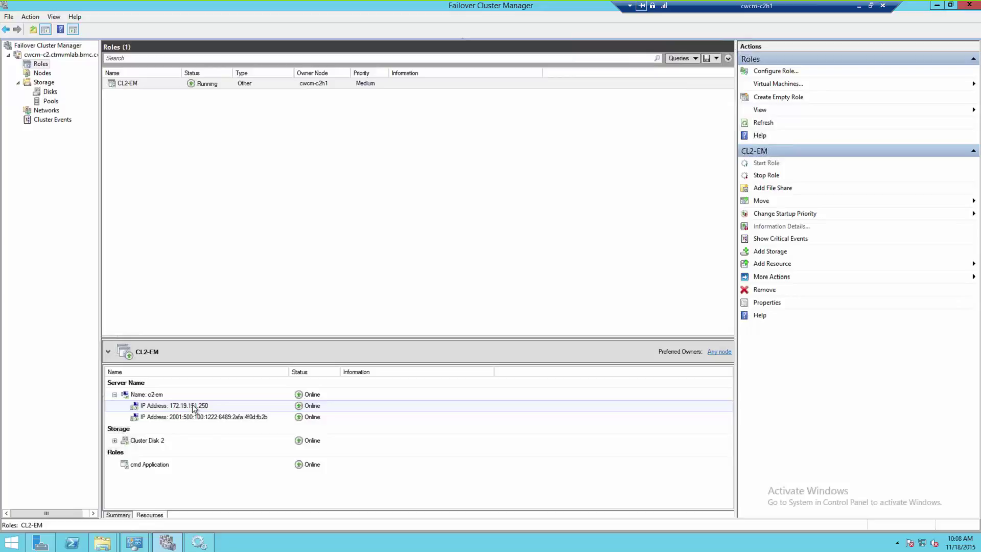
left_click(115, 395)
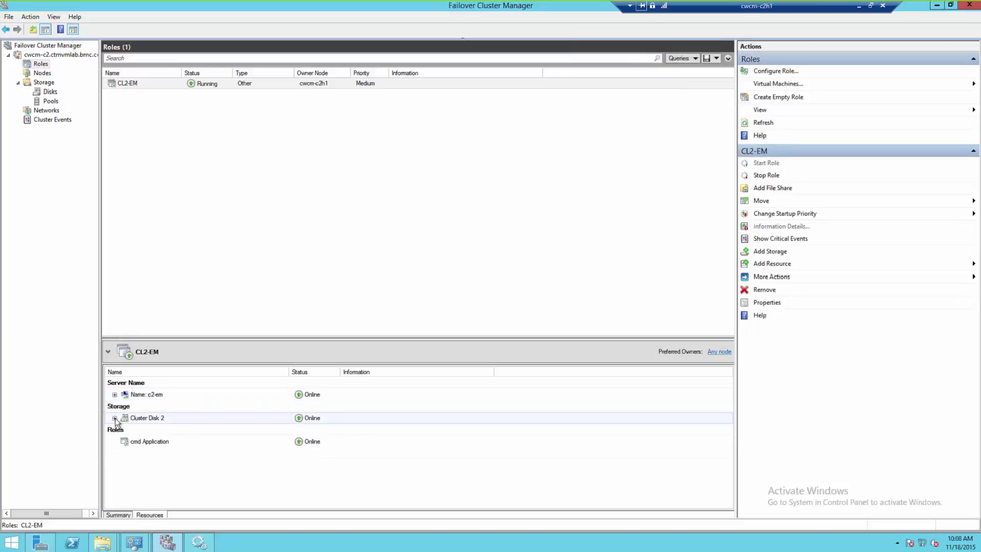
left_click(115, 418)
left_click(186, 436)
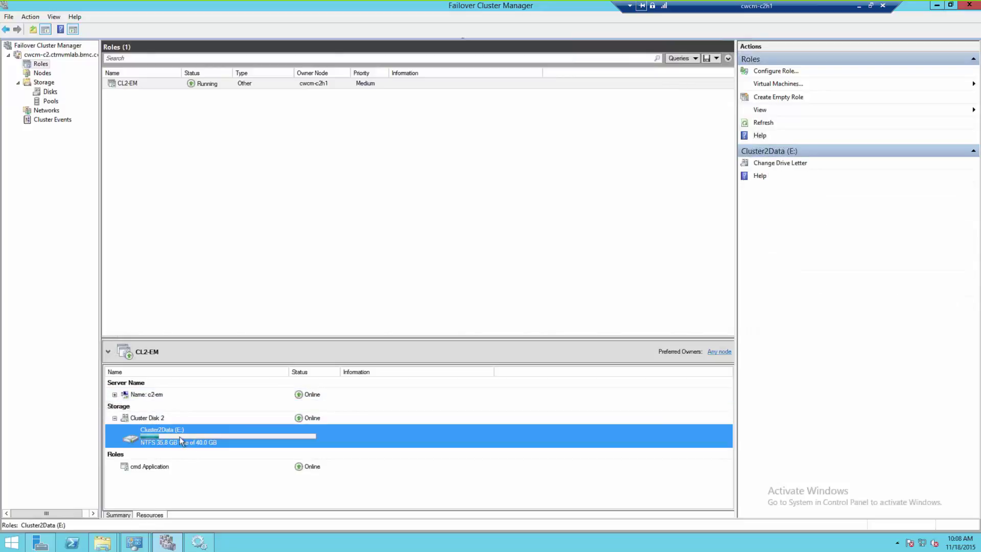
left_click(115, 418)
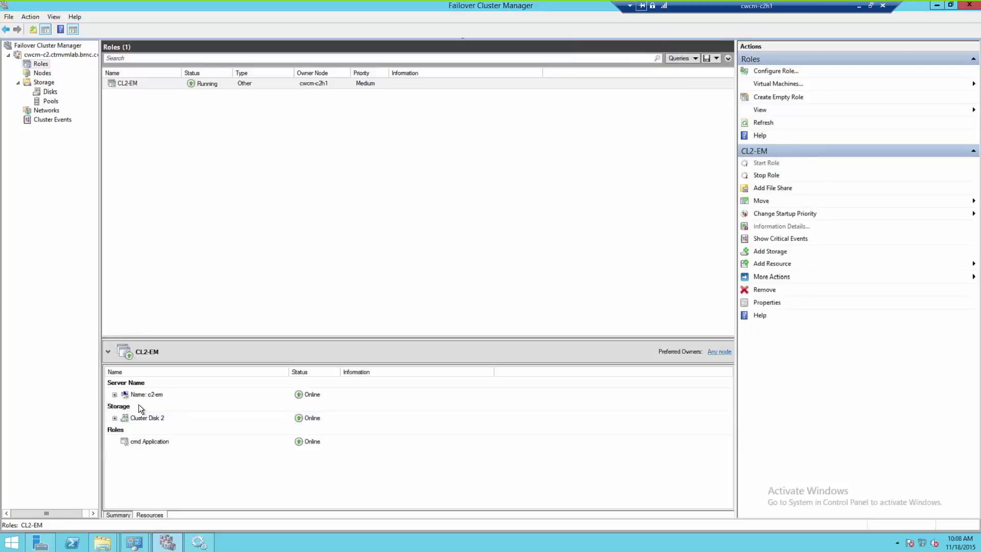
left_click(148, 443)
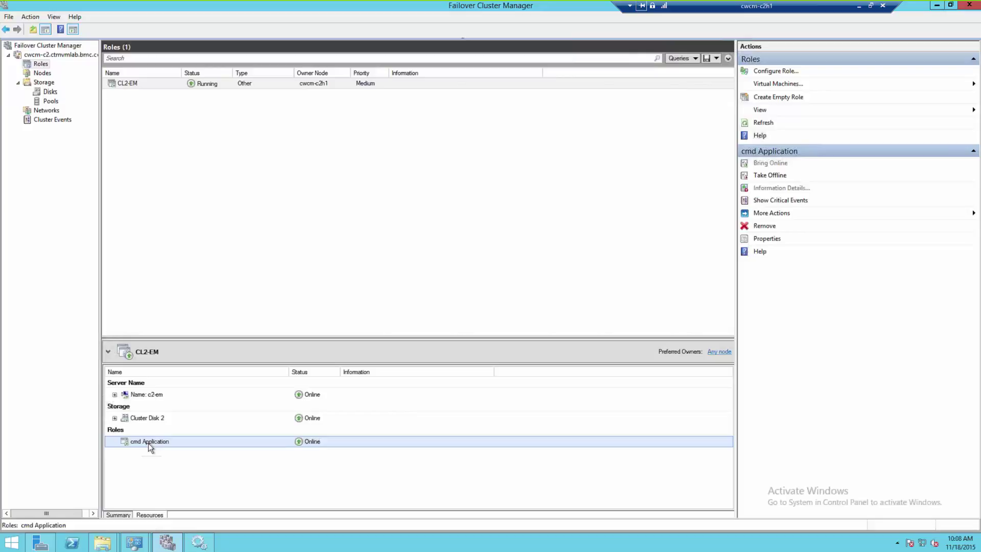
Run Simulate Failure on the cmd Application resource so role CL2-EM turns Failed.
right_click(148, 443)
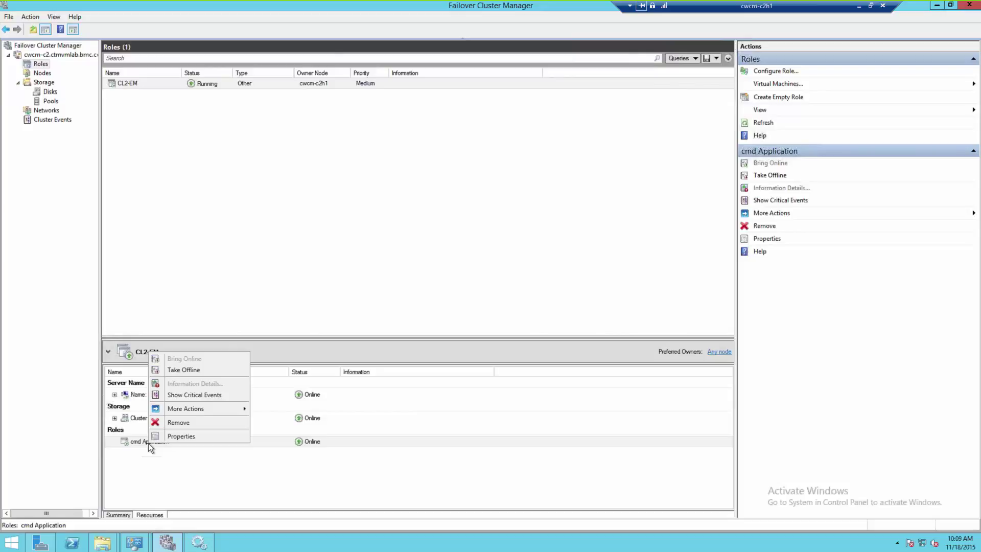
mouse_move(235, 408)
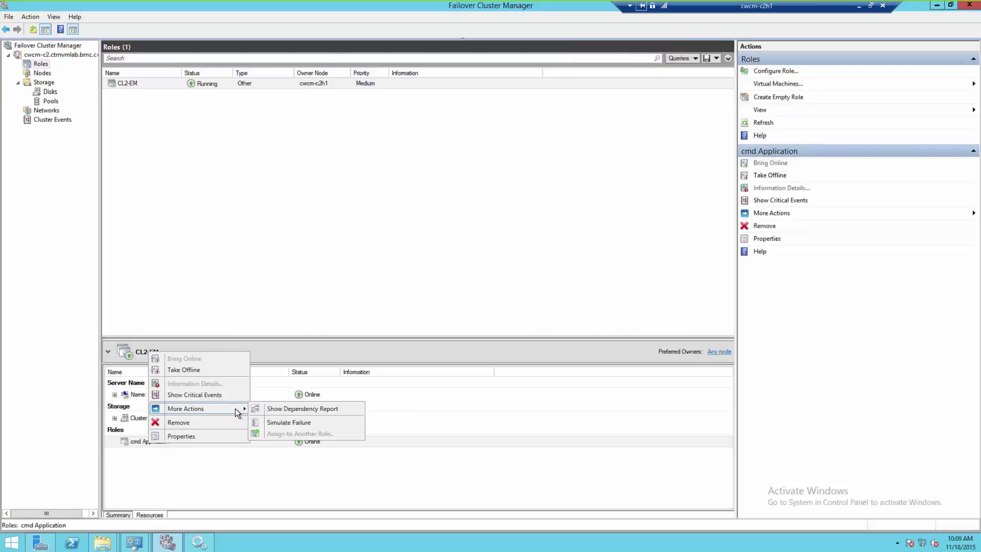
left_click(287, 422)
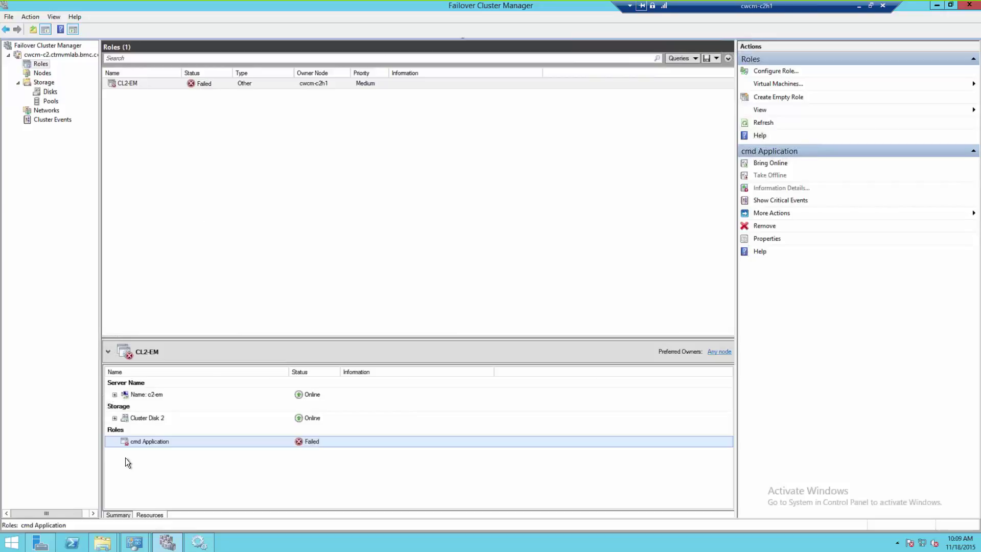
Browse the DVD to Setup_files\components\em and run setup as administrator.
mouse_move(102, 542)
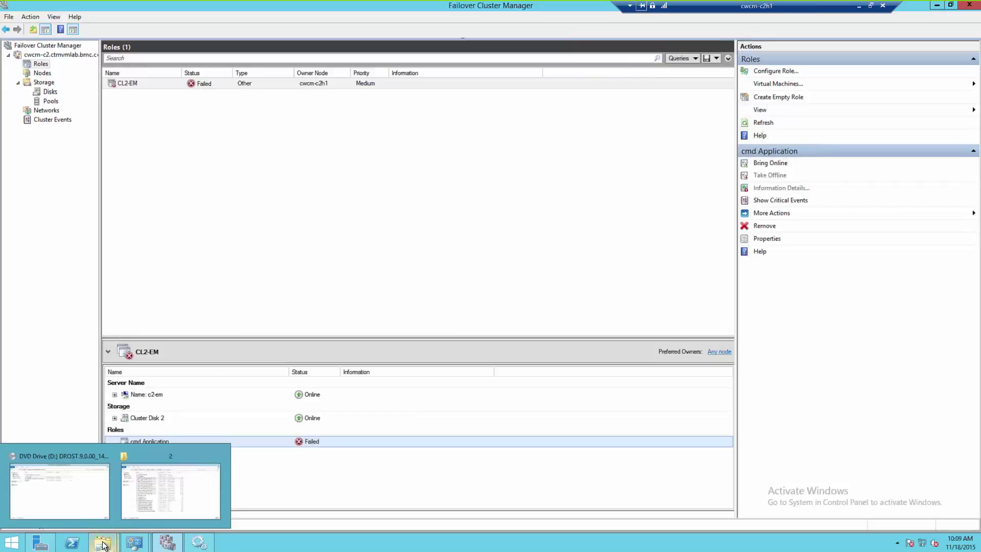
left_click(68, 491)
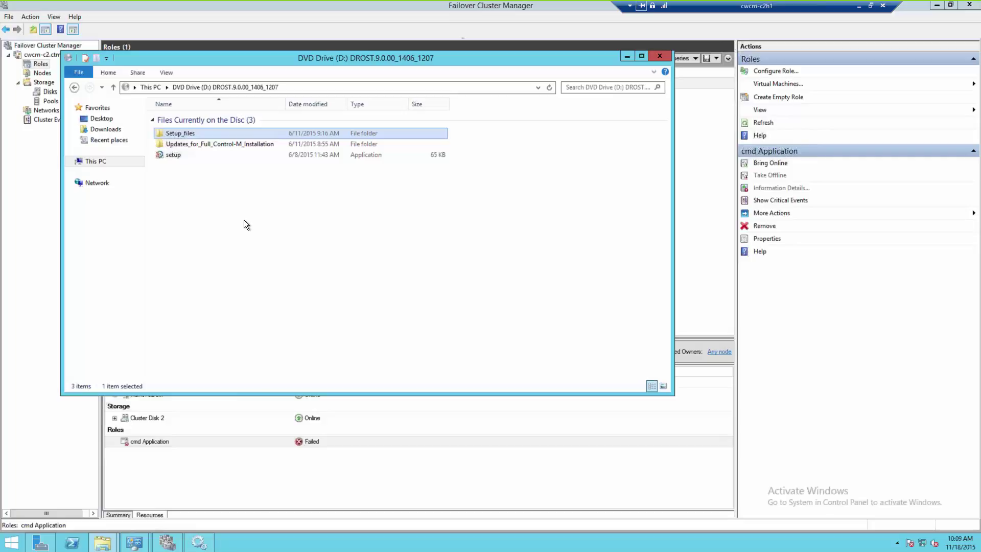
double_click(185, 134)
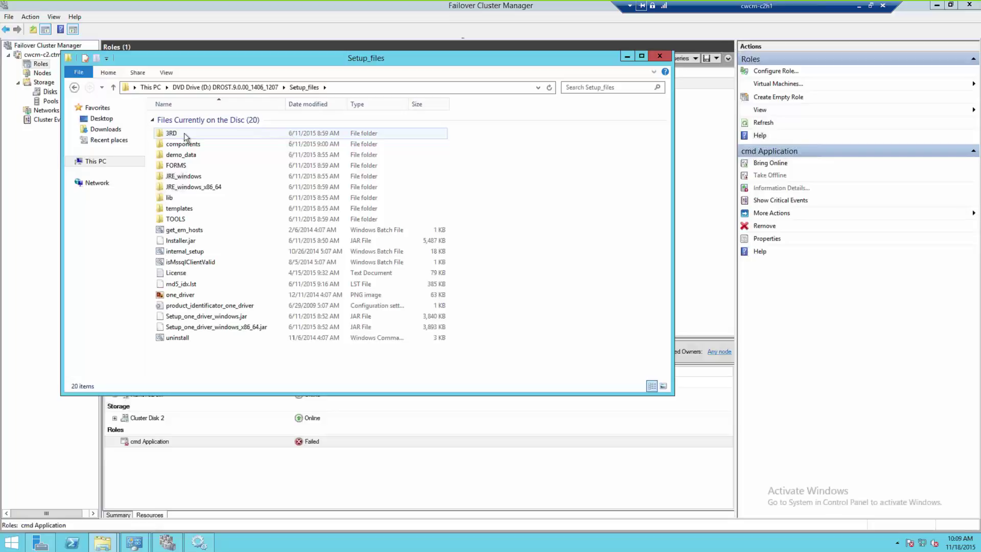
double_click(188, 146)
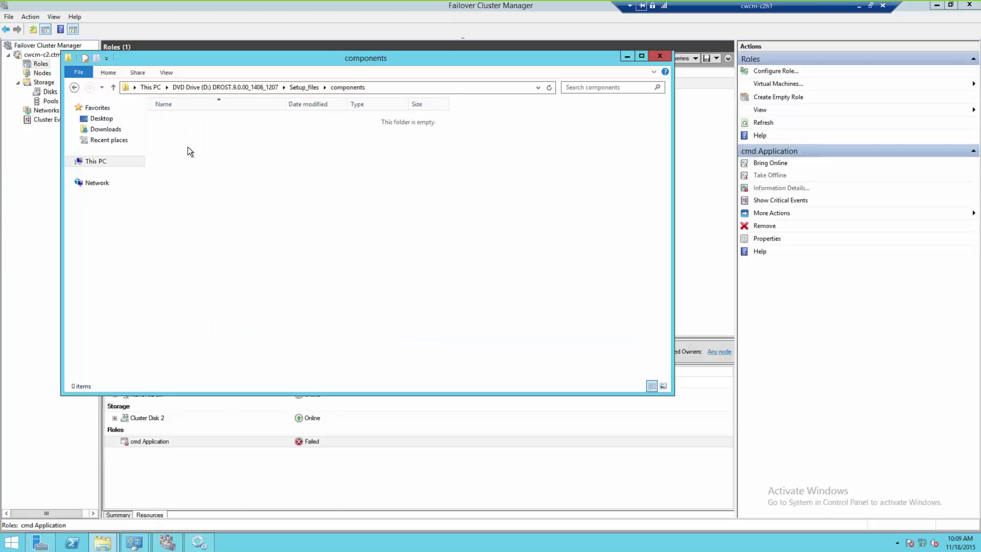
left_click(175, 197)
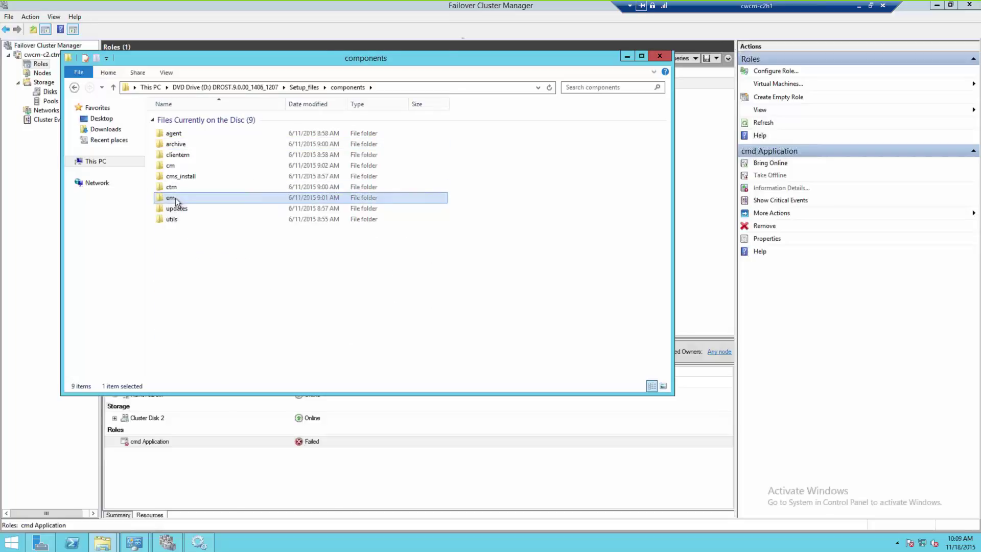
double_click(177, 198)
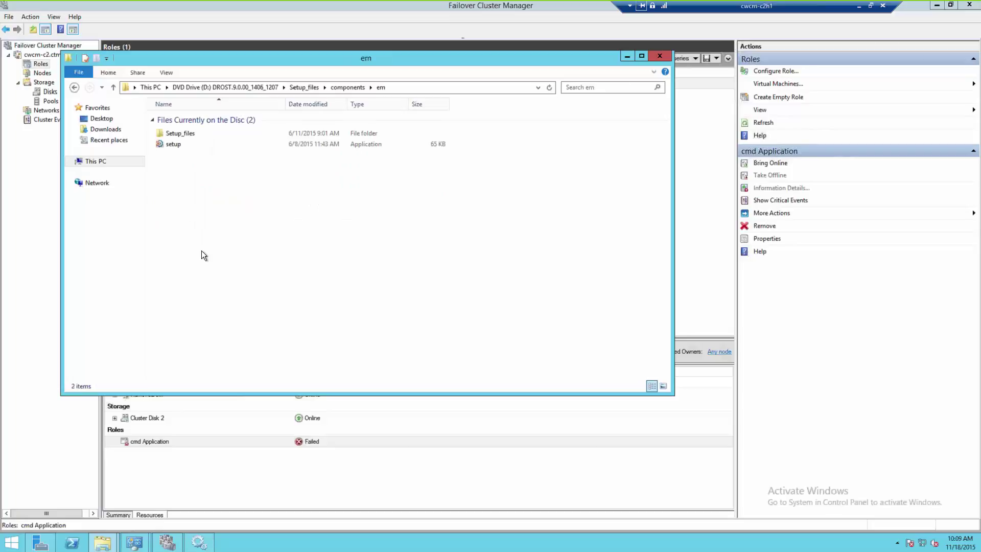
right_click(178, 143)
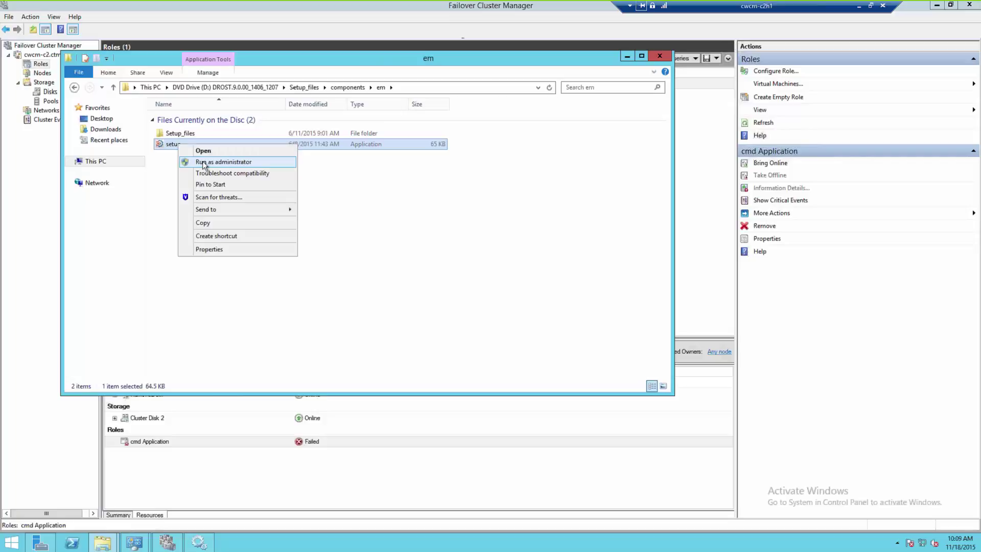
left_click(204, 162)
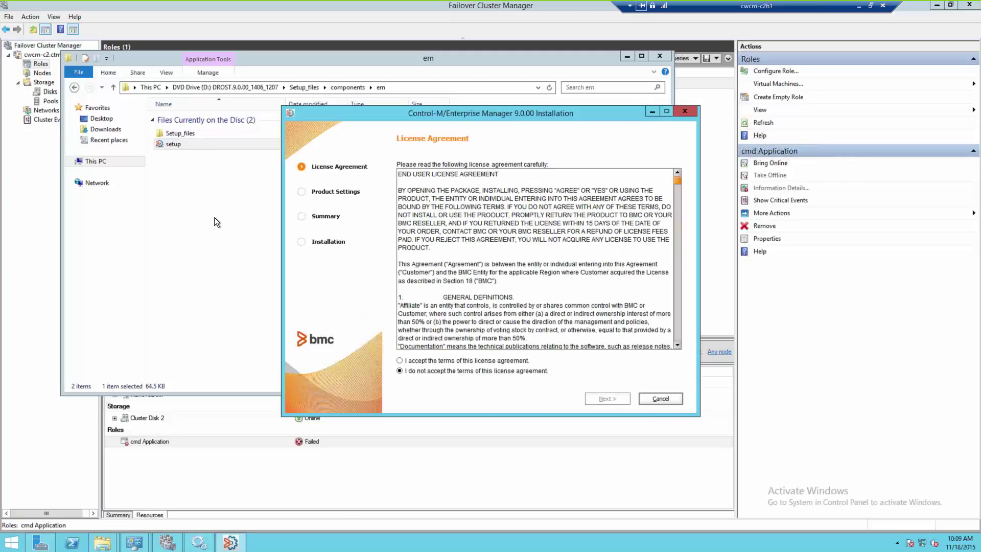
Accept the license, choose Cluster Group installation, and inspect the unavailable CL2-EM group.
left_click(426, 361)
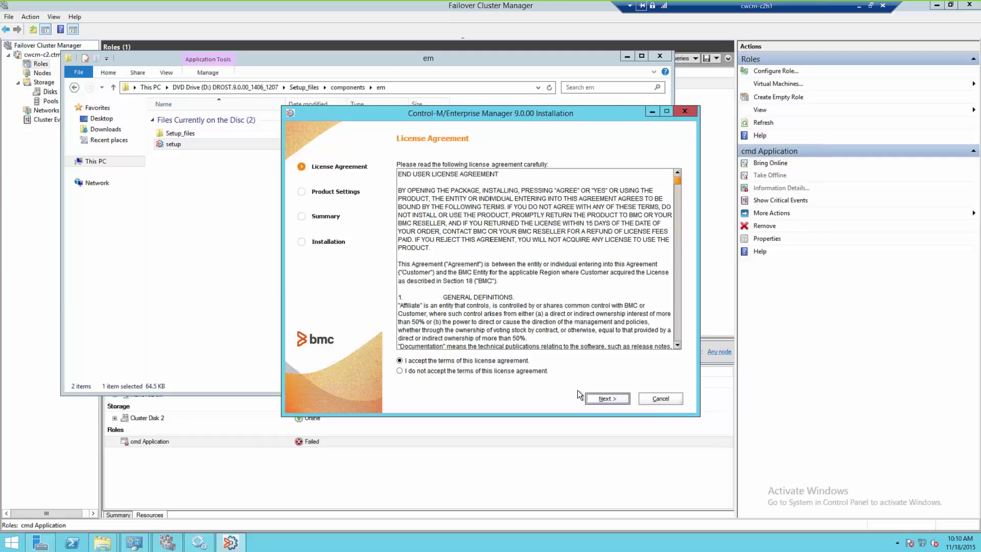
left_click(600, 398)
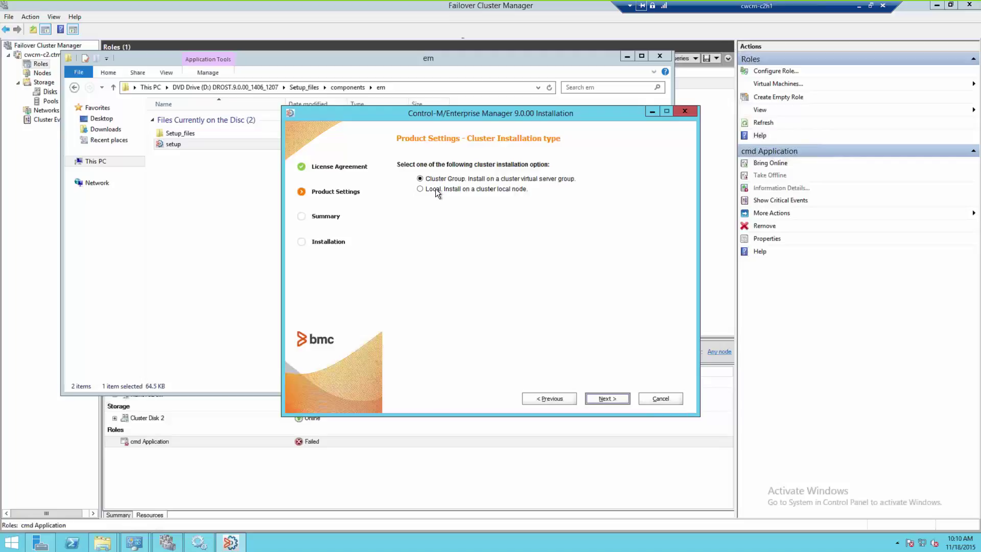
left_click(598, 402)
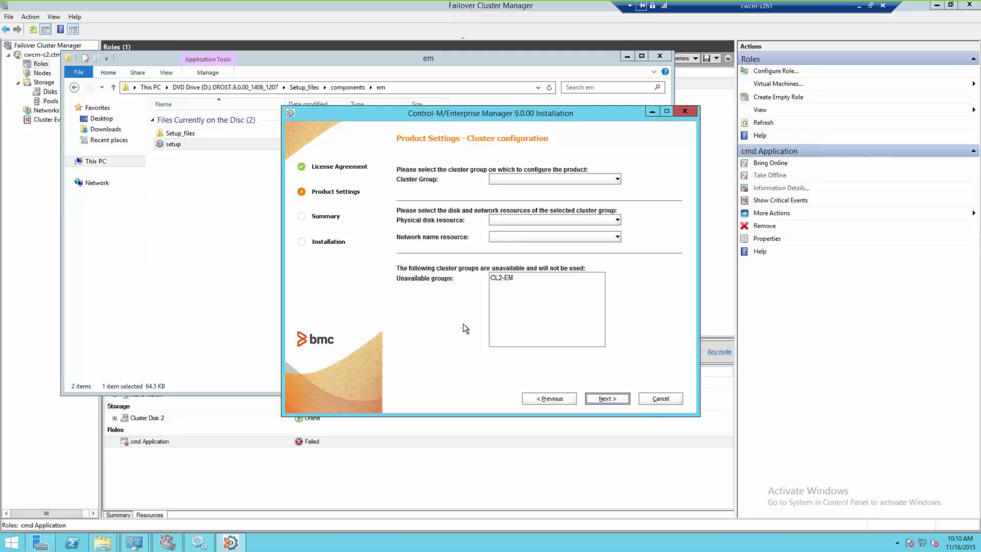
left_click(504, 278)
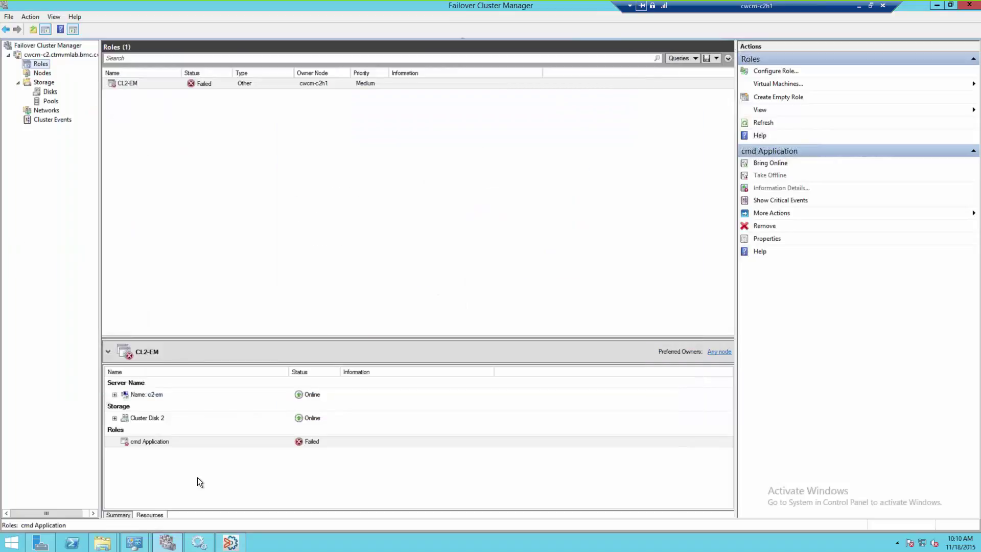
Bring the failed cmd Application resource online so CL2-EM runs again on cwcm-c2h1.
right_click(208, 443)
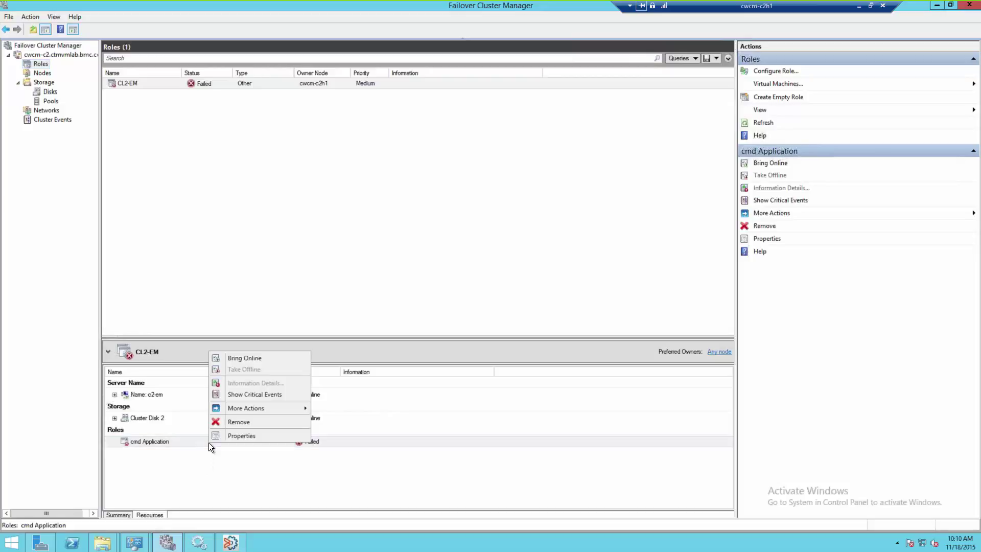
mouse_move(280, 408)
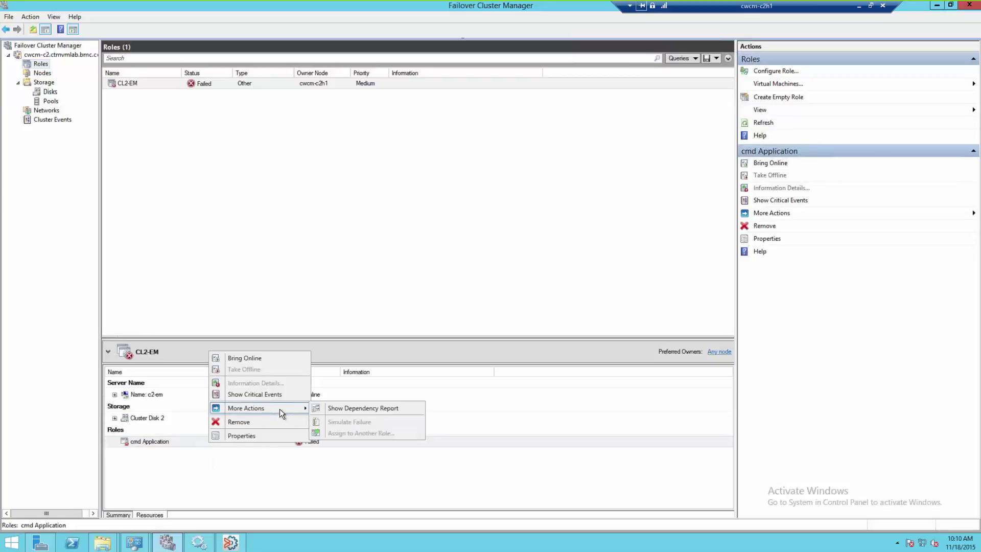
left_click(250, 358)
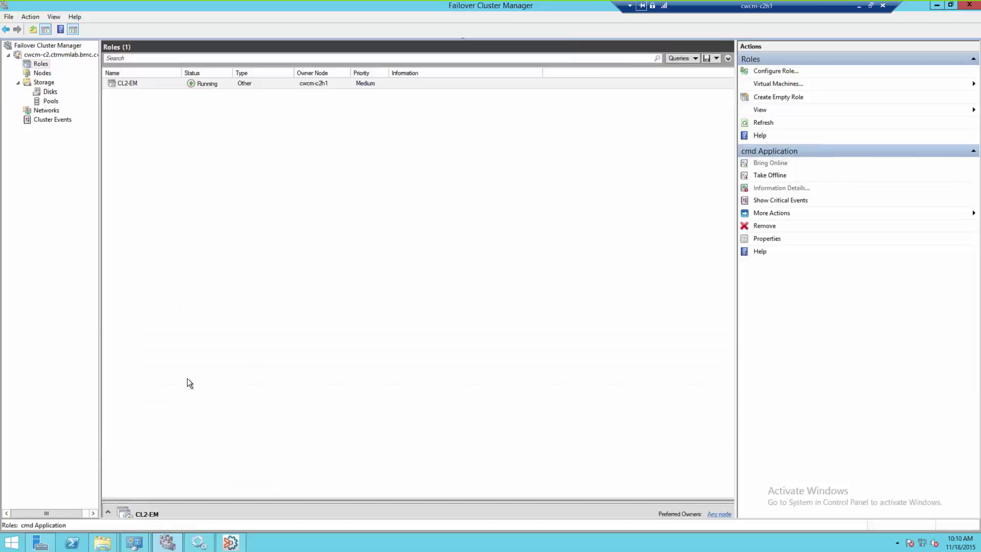
Reload the installer's cluster configuration and accept group CL2-EM with Cluster Disk 2.
mouse_move(231, 541)
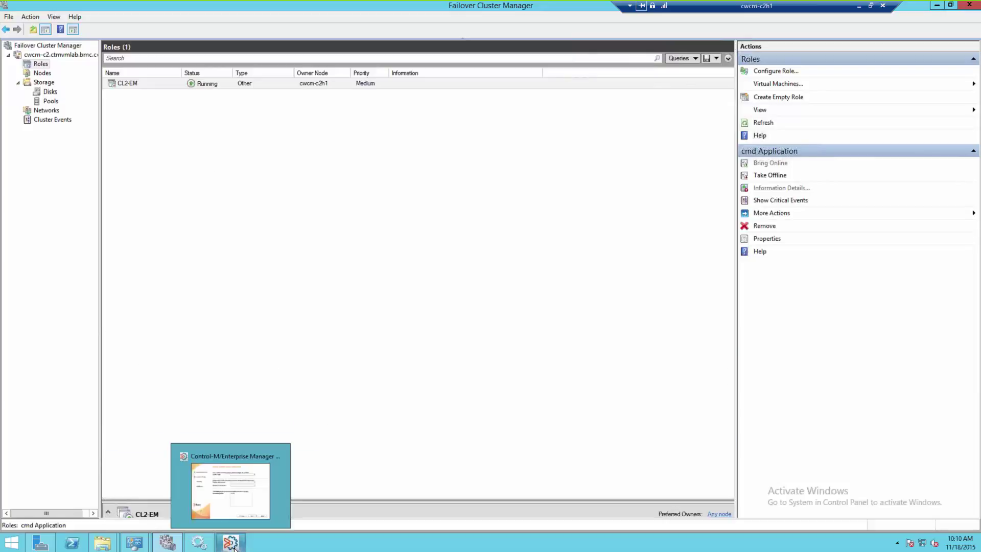
left_click(238, 490)
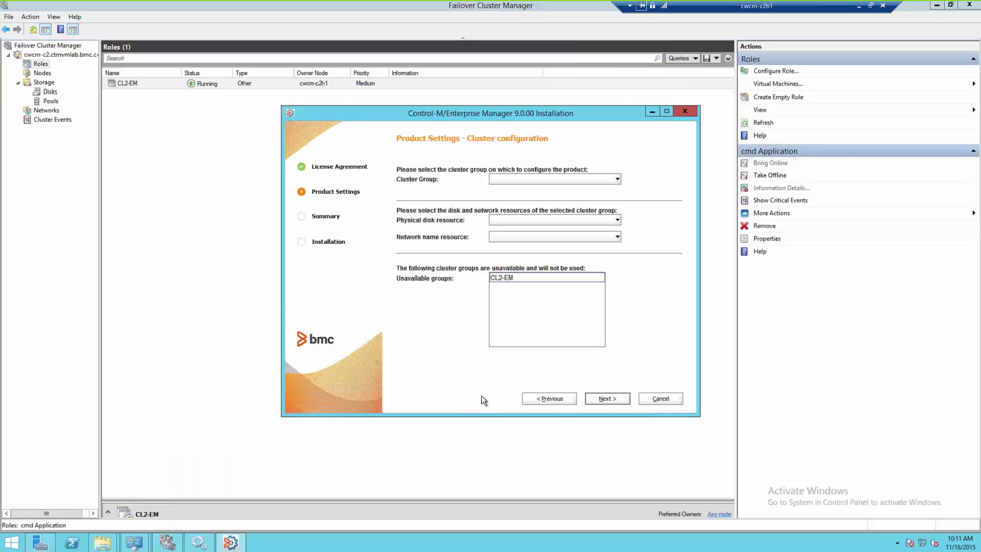
left_click(558, 397)
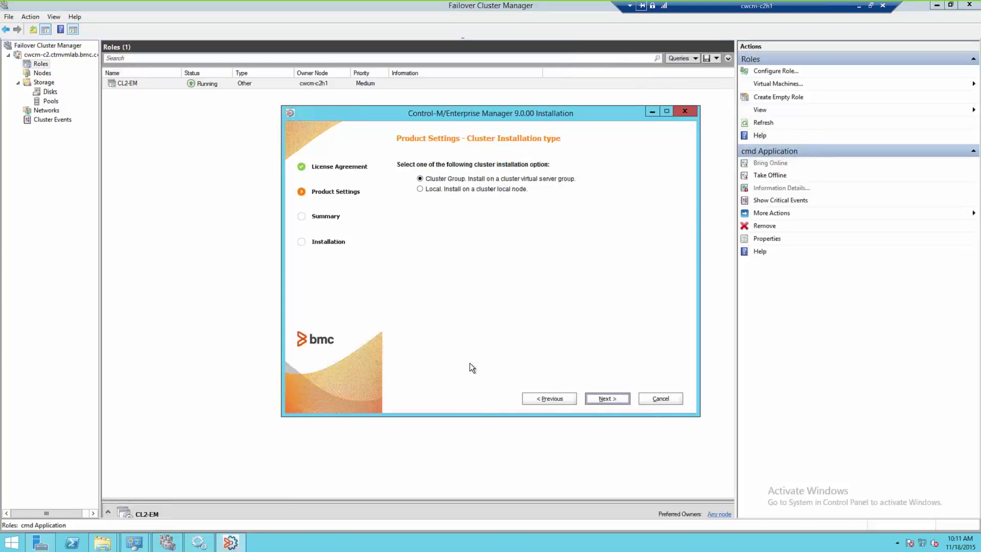
left_click(606, 398)
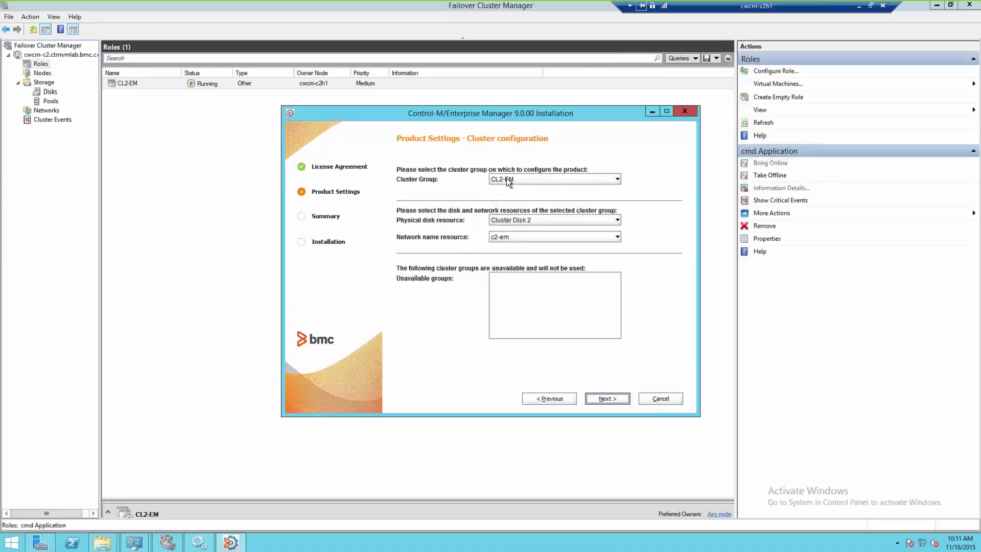
left_click(554, 220)
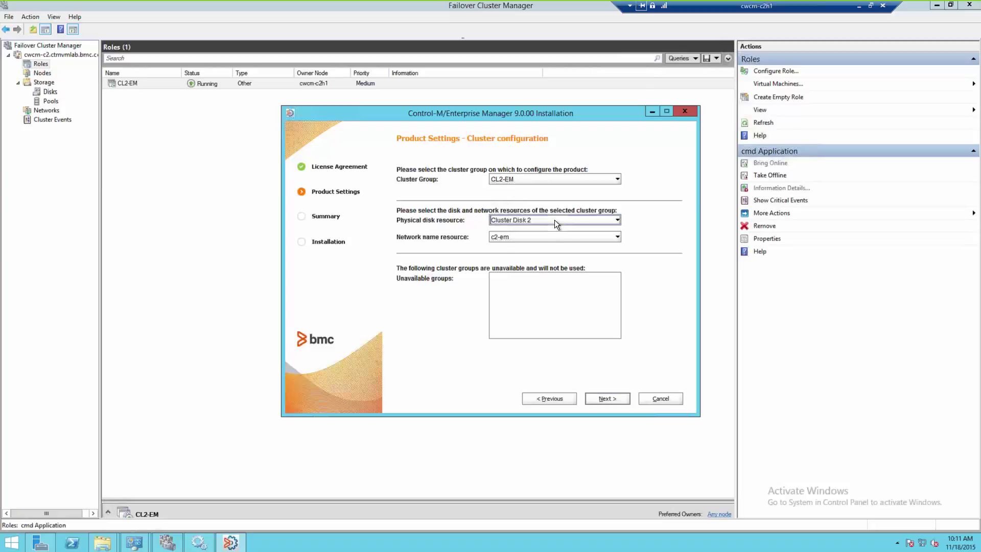
left_click(555, 220)
left_click(611, 399)
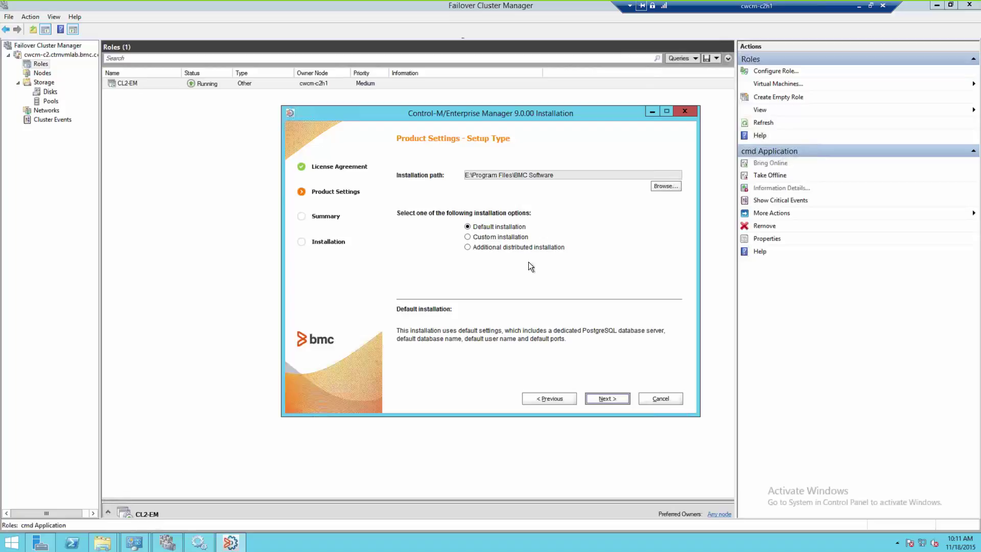
Keep Default installation, enter and confirm the database passwords, then review the Summary.
left_click(606, 398)
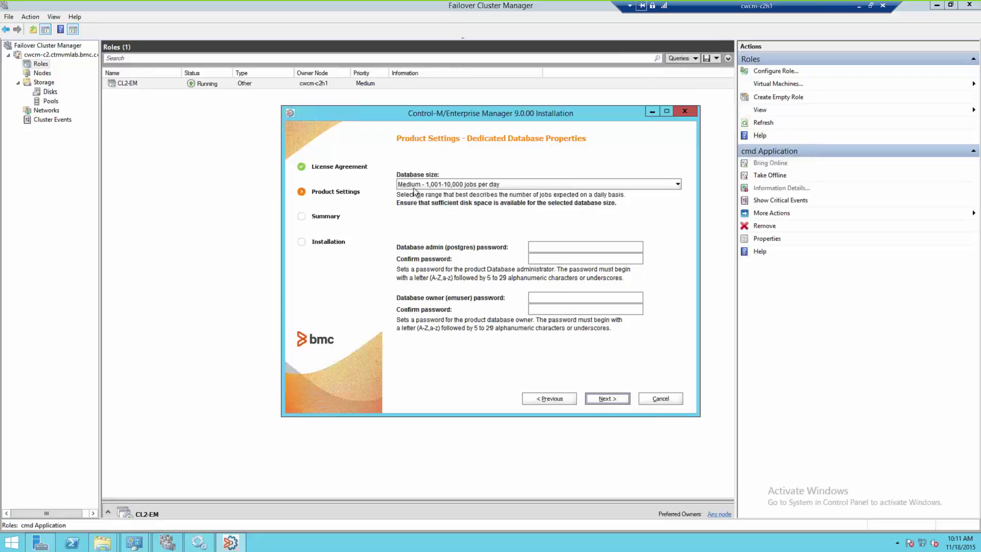
left_click(565, 248)
type("passwopasswo")
key("Tab")
type("passwopasswo")
left_click(607, 398)
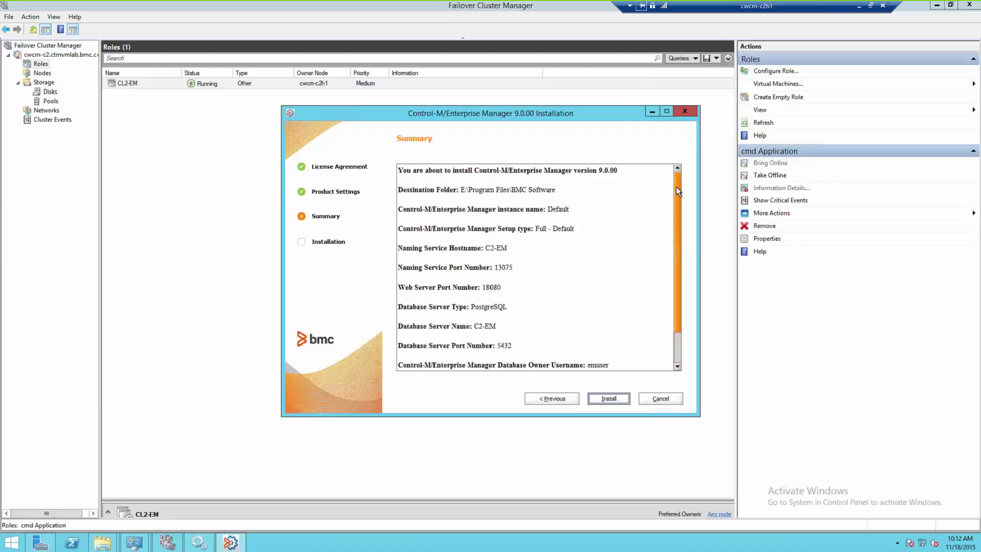
mouse_move(676, 186)
left_mouse_down()
mouse_move(676, 225)
mouse_move(679, 176)
left_mouse_up()
Open the %temp% folder in File Explorer and select the first BMC_Control-M install log.
mouse_move(112, 548)
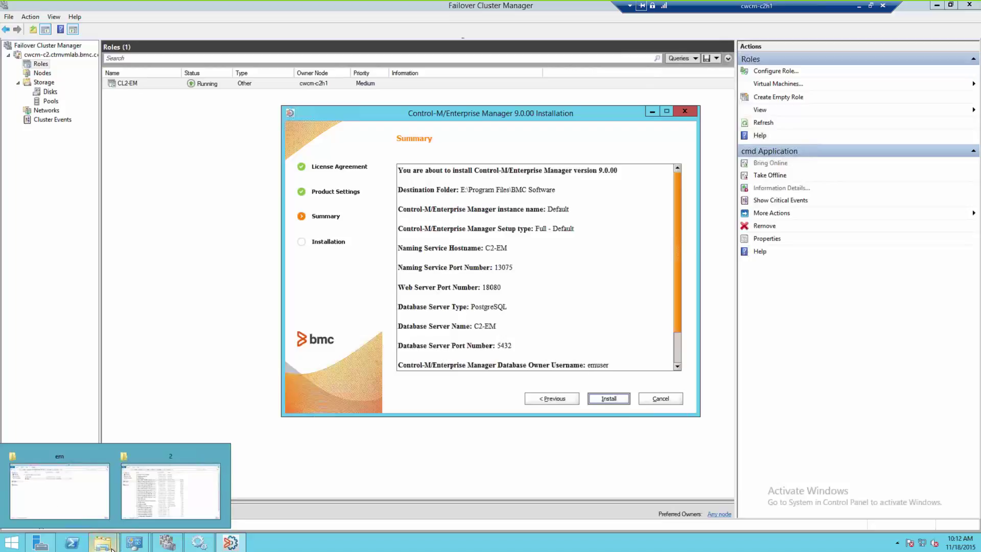
left_click(174, 492)
left_click_drag(561, 57, 519, 92)
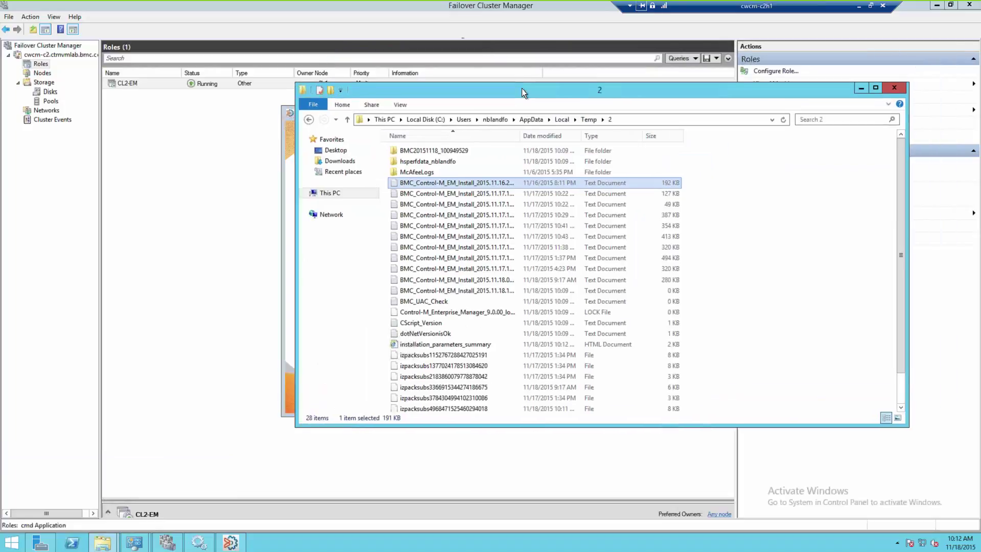
left_click(641, 120)
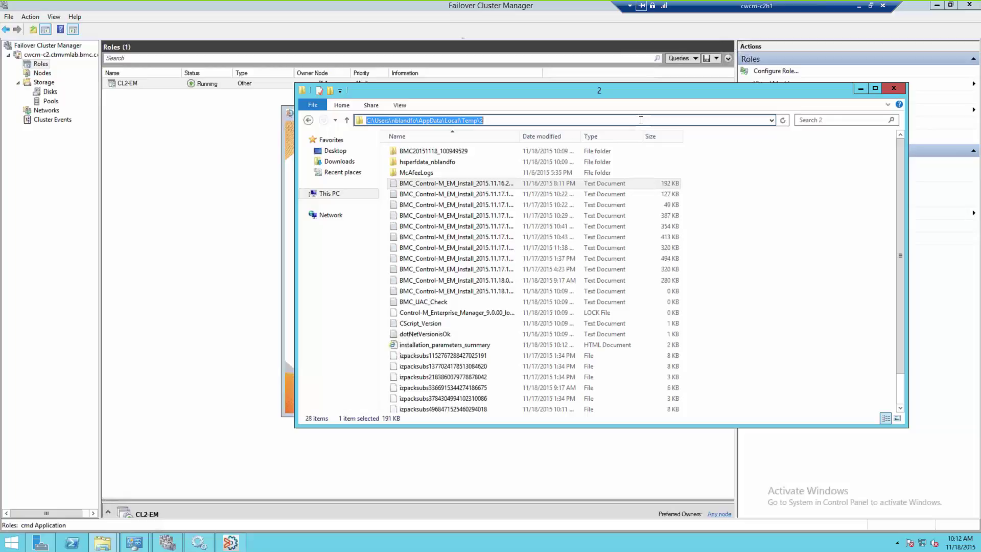
type("%temp%")
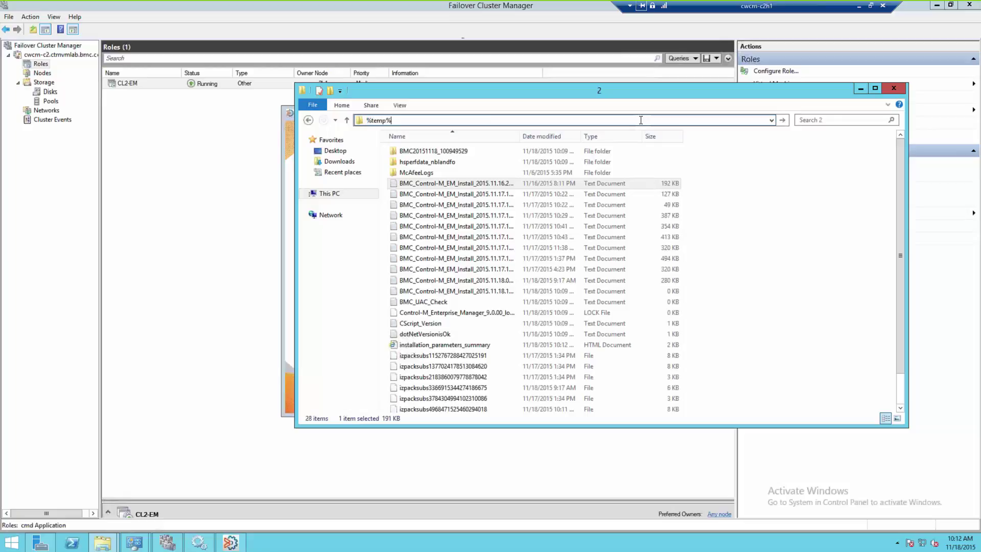
key("Return")
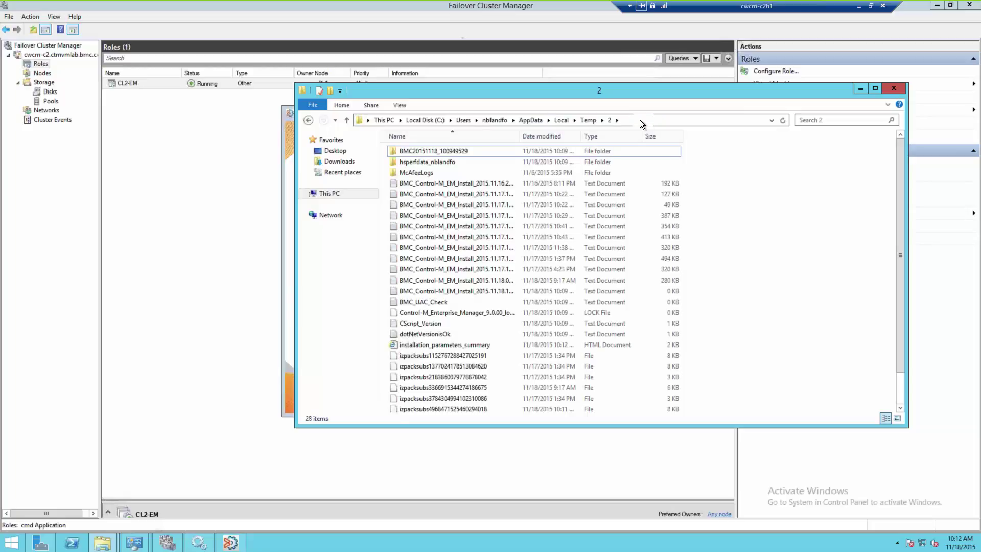
left_click(639, 120)
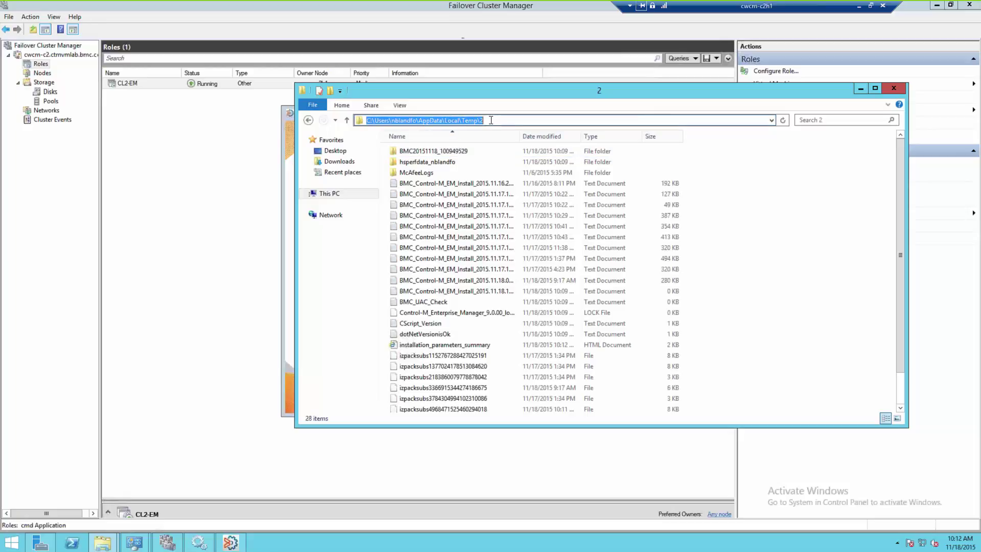
left_click(491, 120)
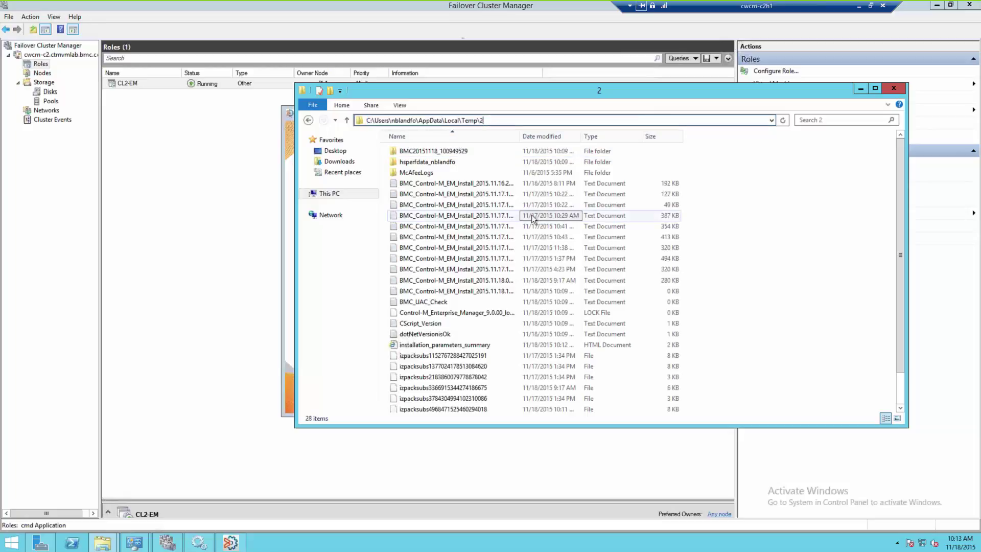
left_click(474, 182)
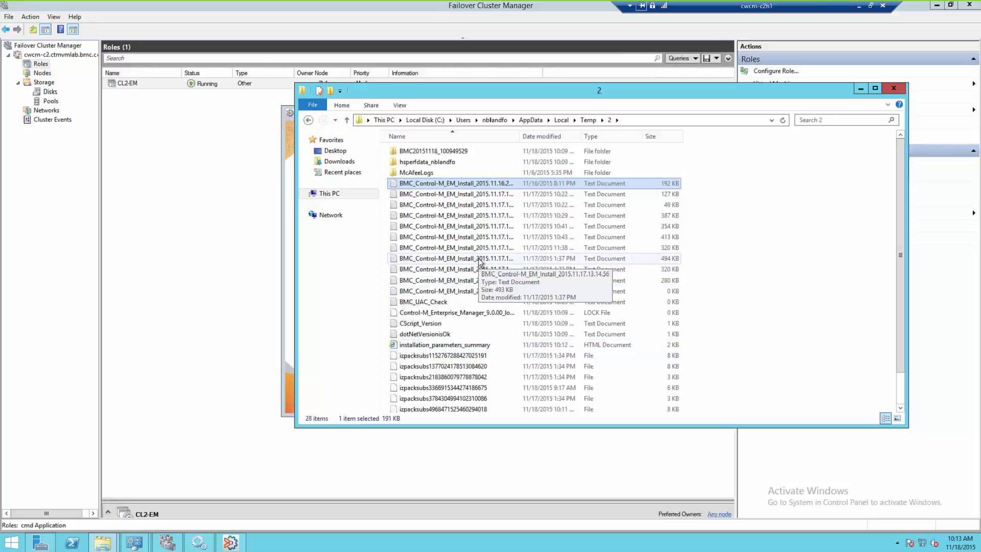
left_click(645, 121)
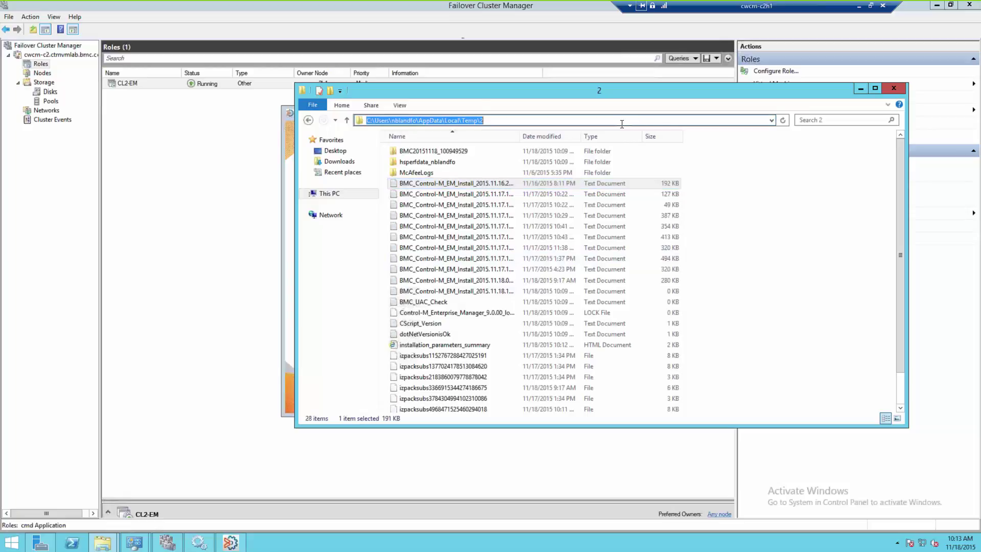
left_click(622, 121)
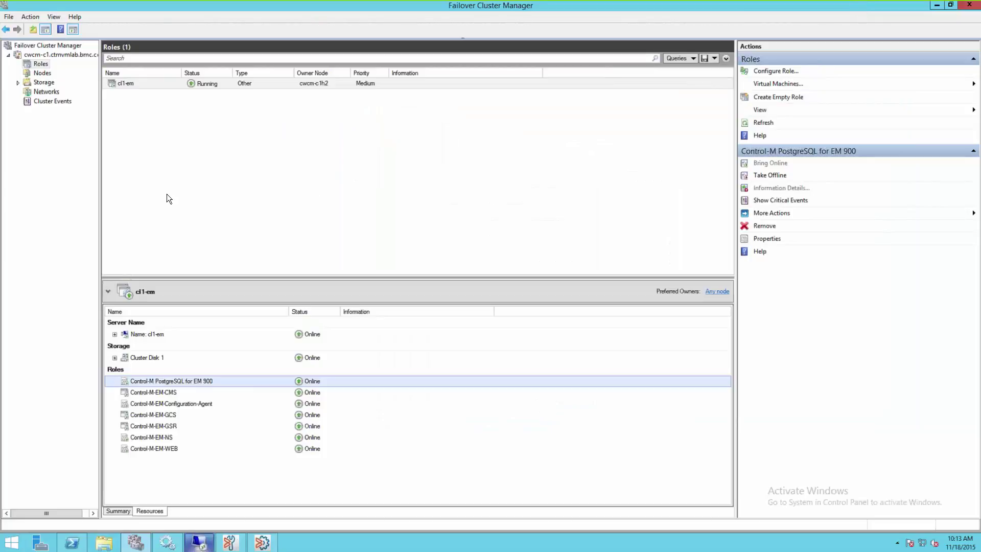
Select the cl1-em role to view Cluster Disk 1 and its Control-M-EM resources online.
left_click(64, 197)
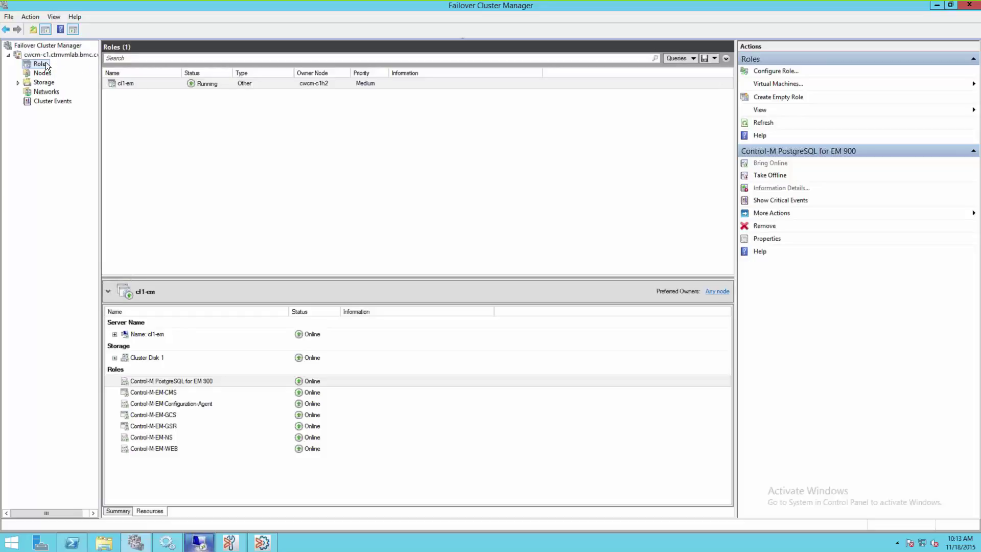
left_click(151, 85)
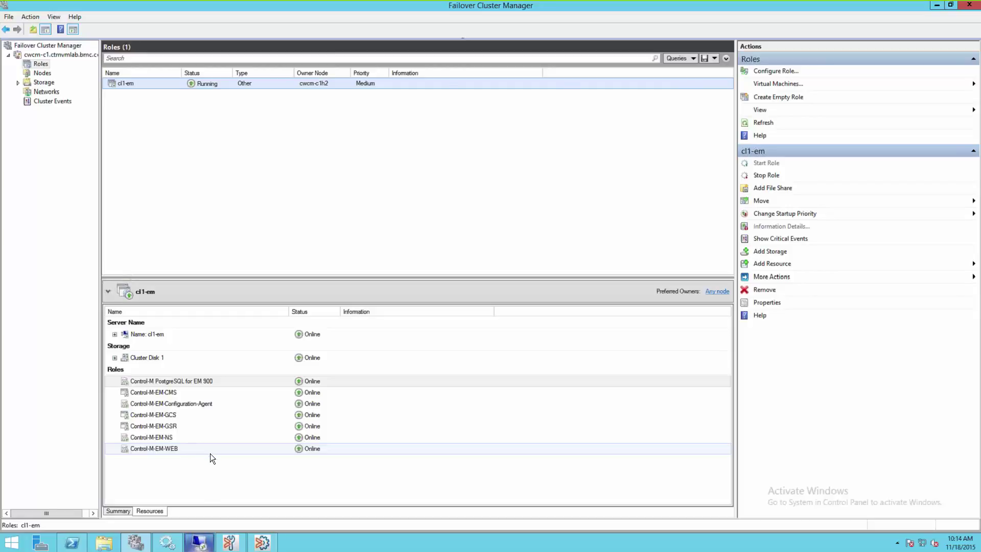
mouse_move(168, 542)
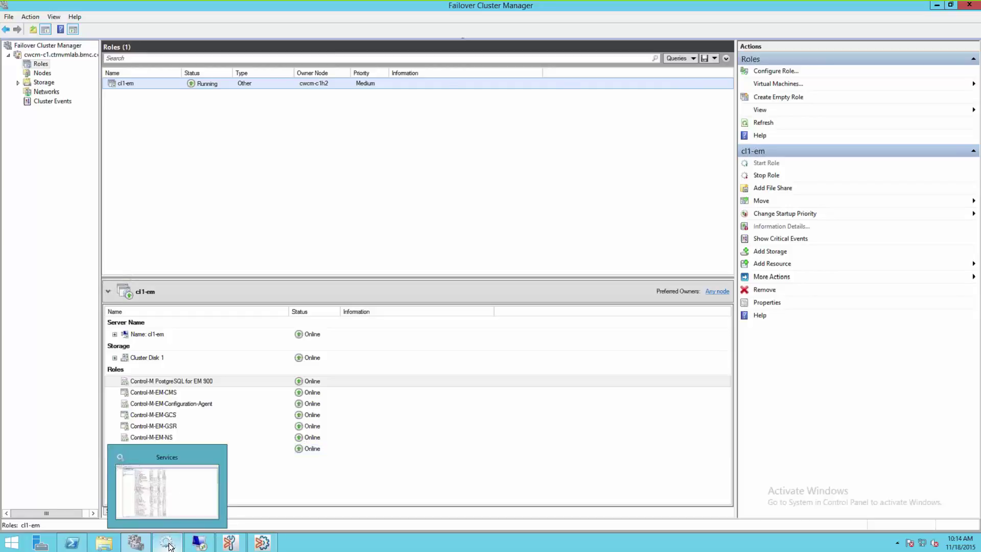
left_click(169, 544)
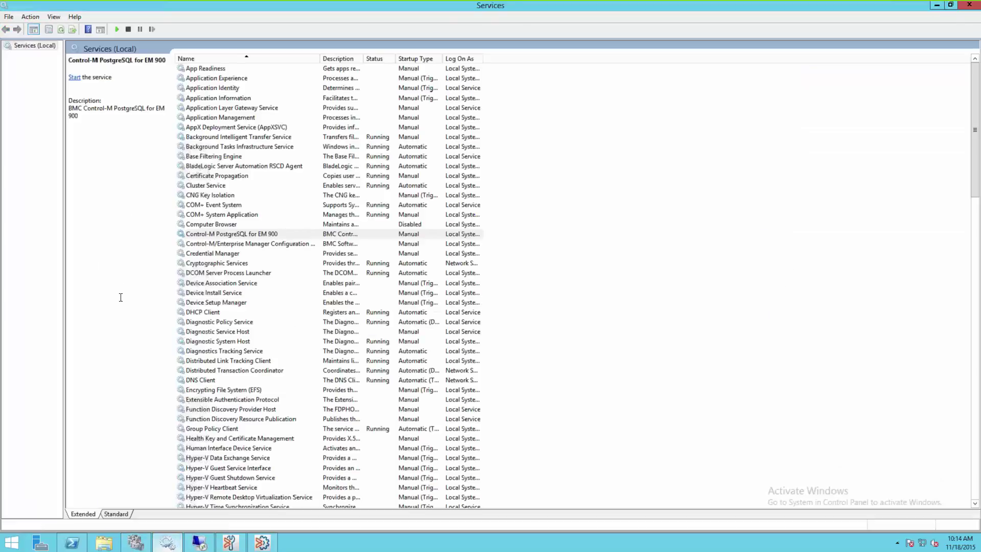
left_click(242, 233)
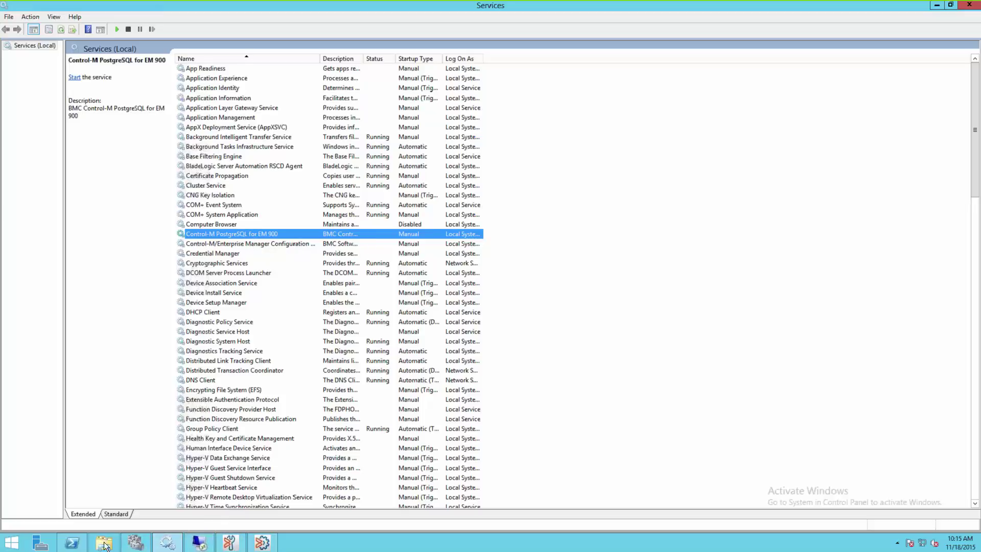
left_click(134, 544)
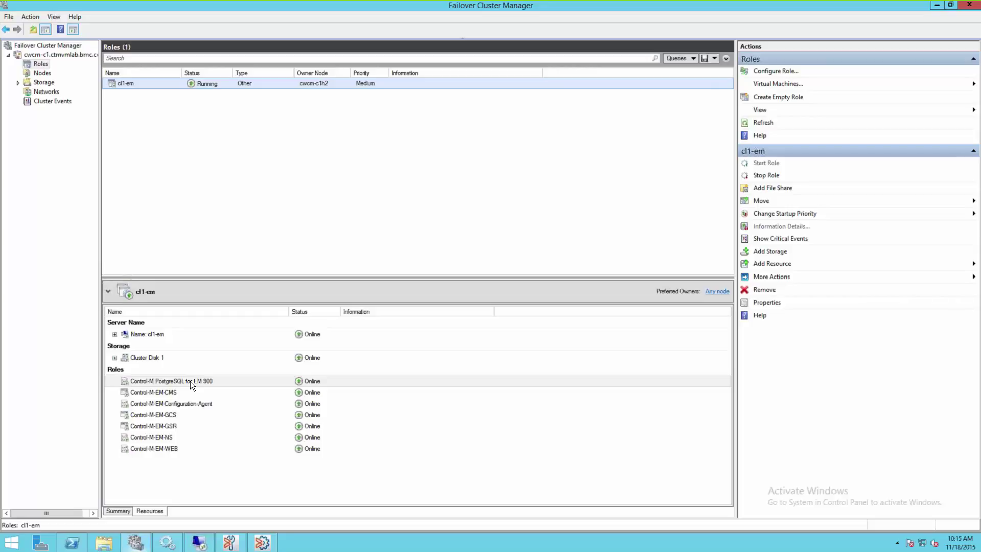
Inspect the Control-M-EM-NS resource properties and close them without changes.
left_click(157, 437)
right_click(157, 436)
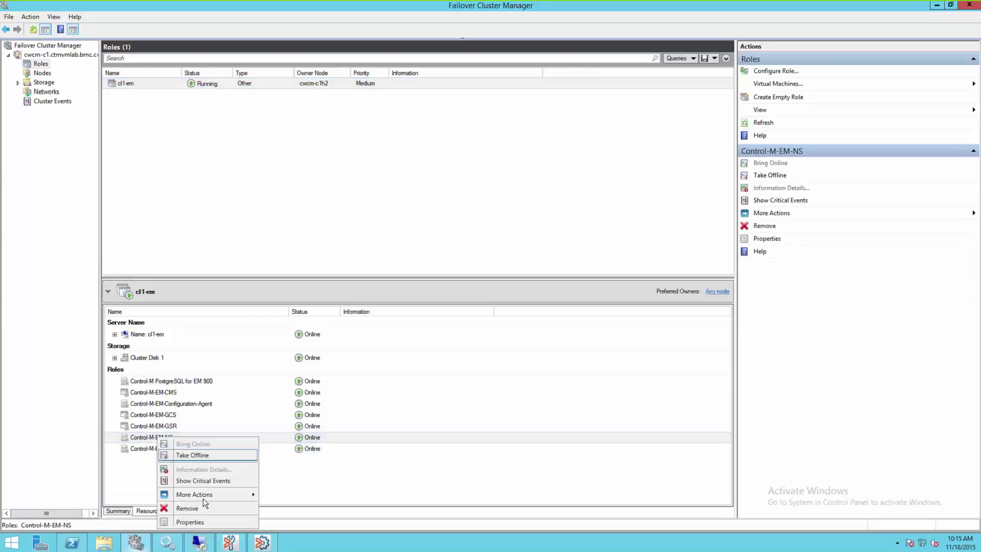
left_click(194, 523)
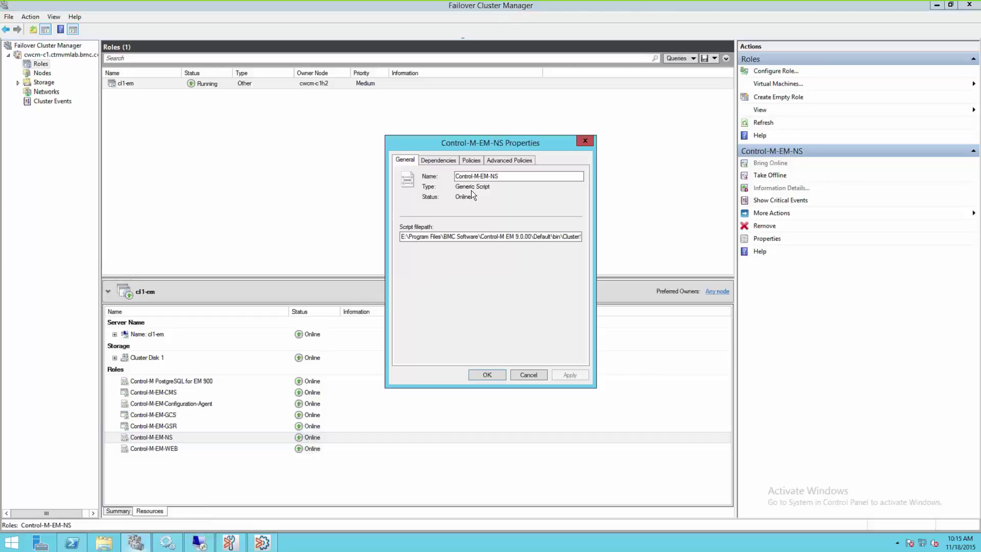
left_click(528, 374)
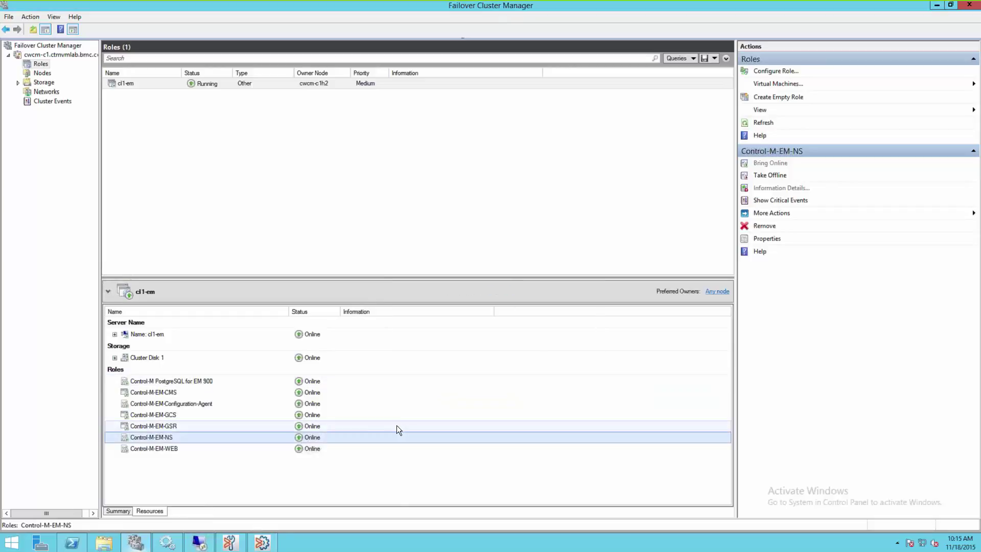
Inspect the Control-M-EM-CMS properties, a Generic Application with parameter -name CL1-EM, and cancel.
right_click(158, 394)
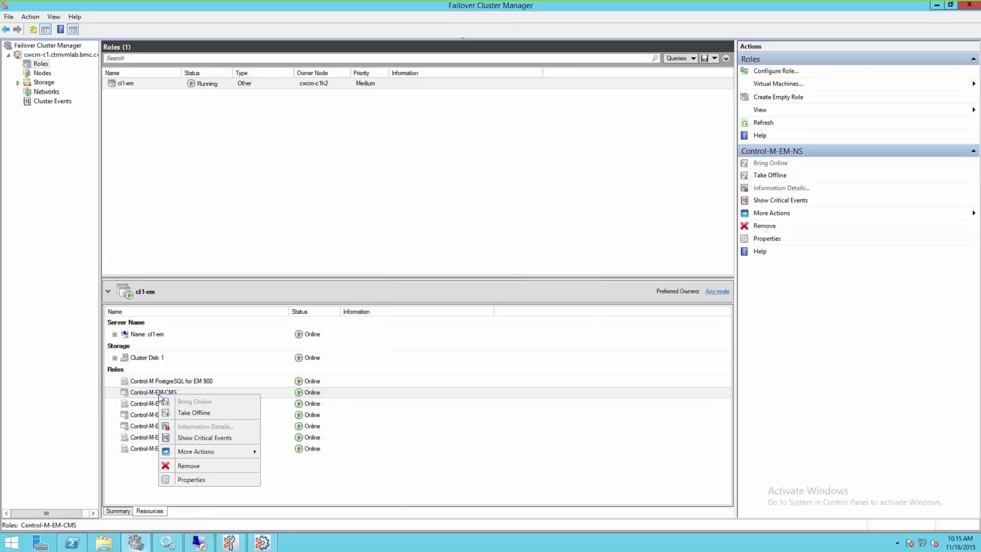
left_click(191, 479)
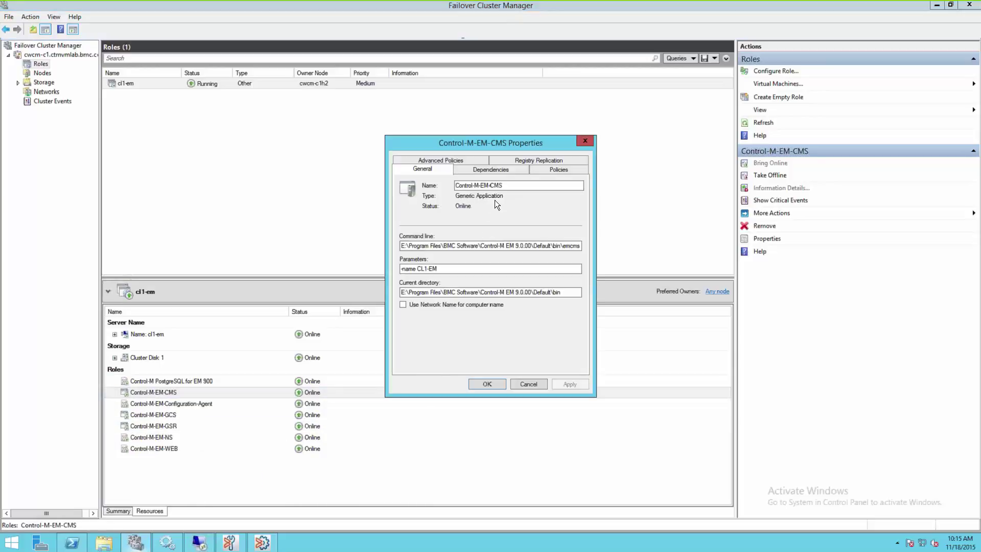
left_click(531, 383)
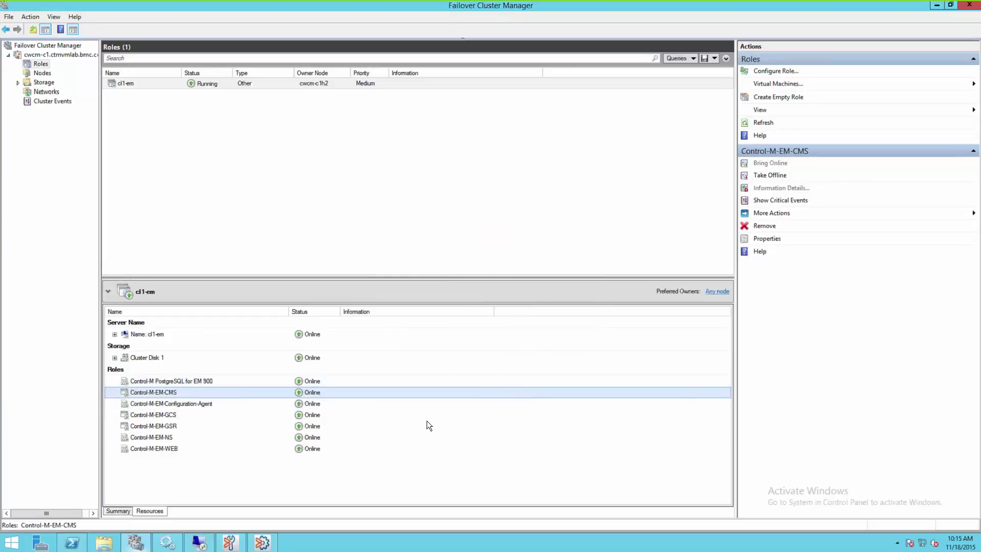
Verify every Control-M EM component is Up on CL1-EM, then bring up Workload Automation's Demo OSJob.
left_click(229, 543)
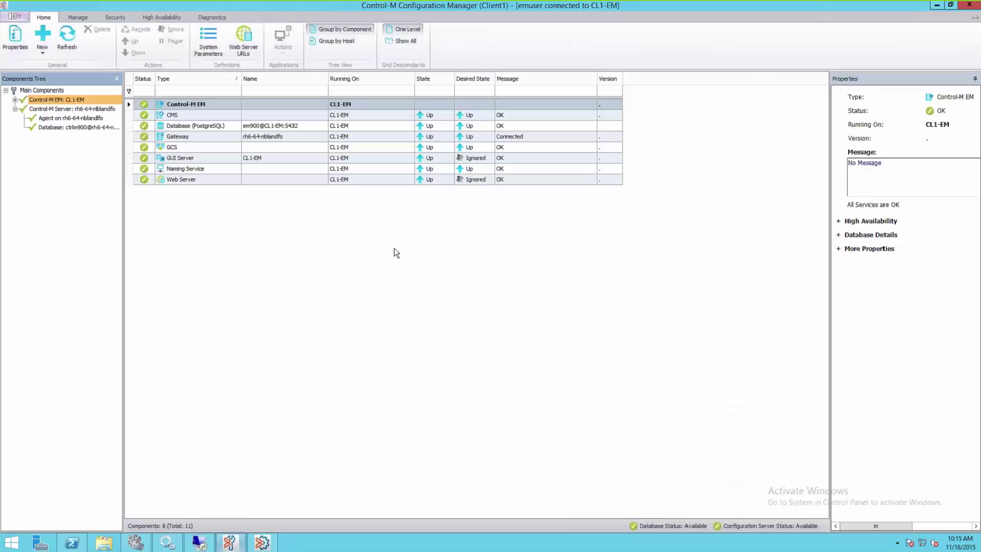
left_click(393, 248)
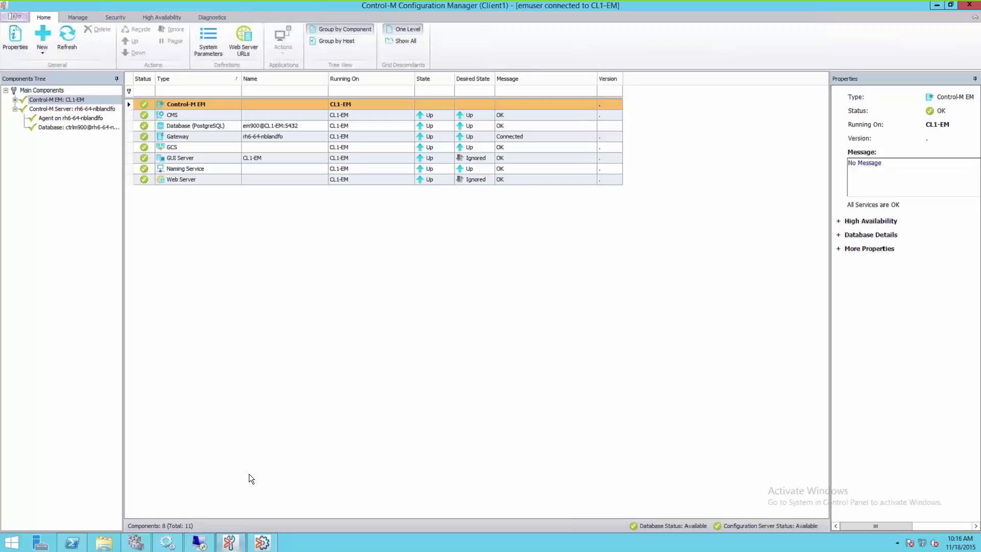
left_click(263, 546)
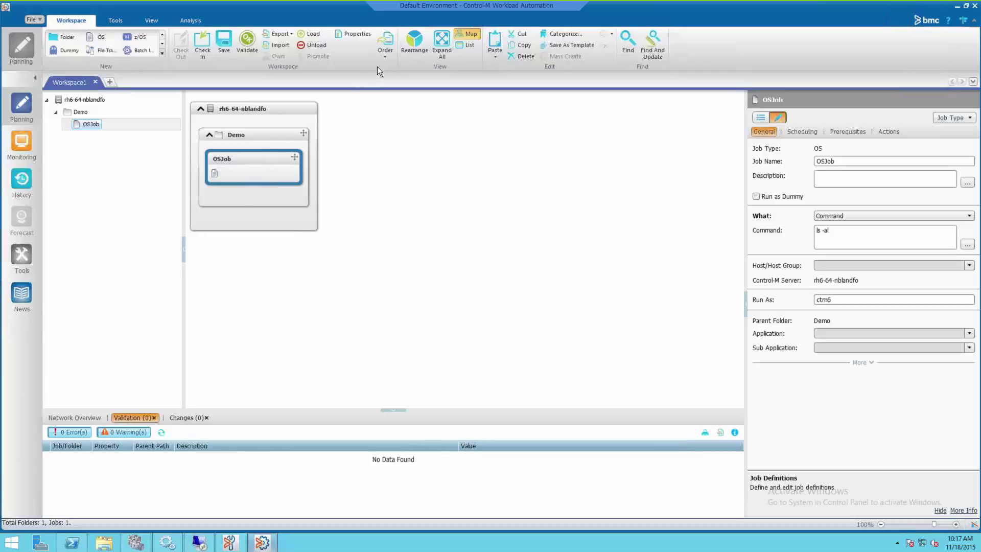
Order the Demo workspace's OSJob and open the Monitoring view.
left_click(385, 55)
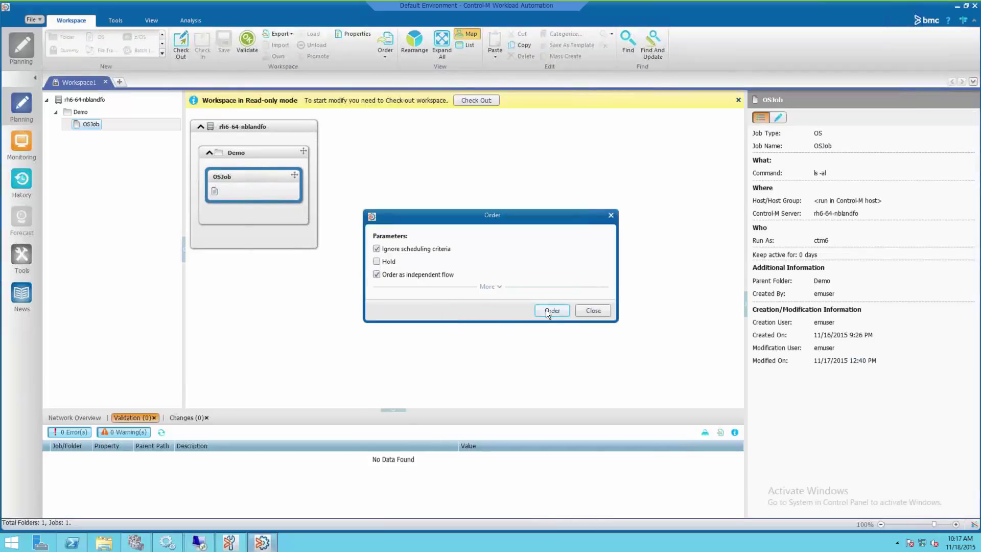
left_click(545, 309)
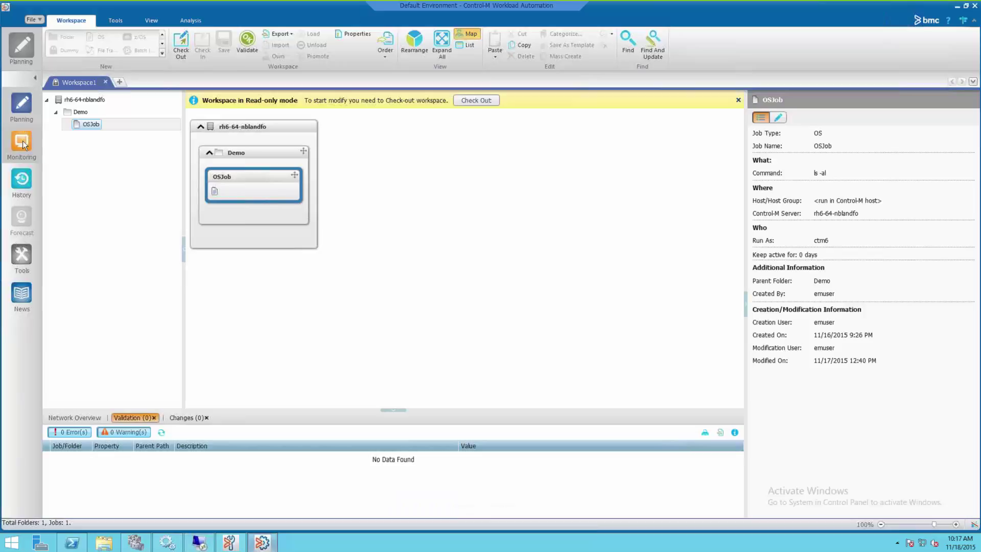
left_click(22, 140)
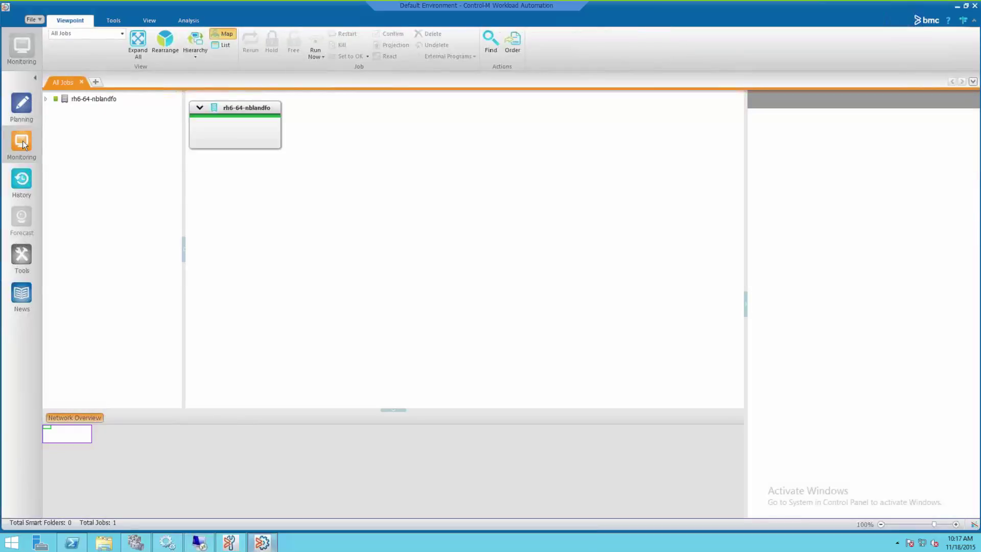
Expand the host, select OSJob and review its Log and Output, ending on the Log.
left_click(138, 41)
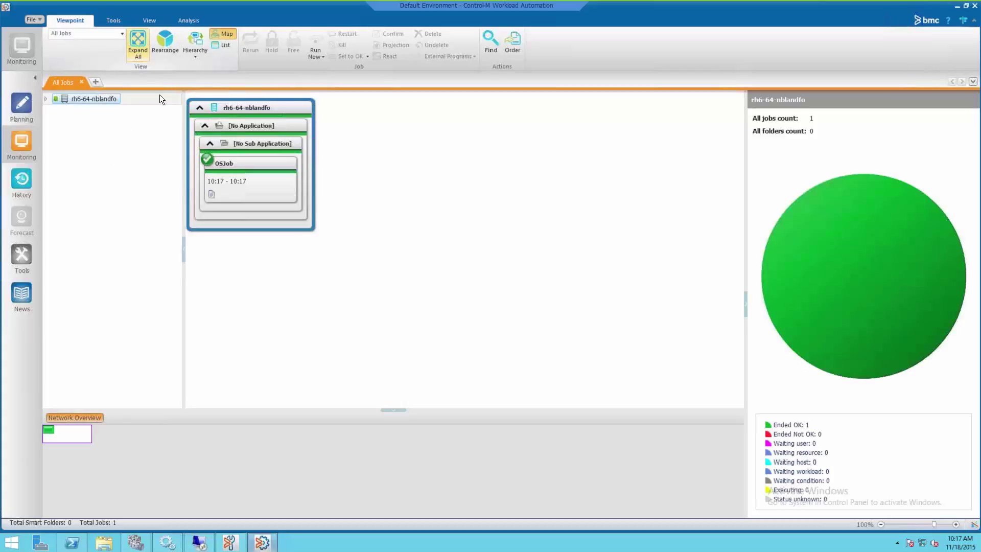
left_click(255, 185)
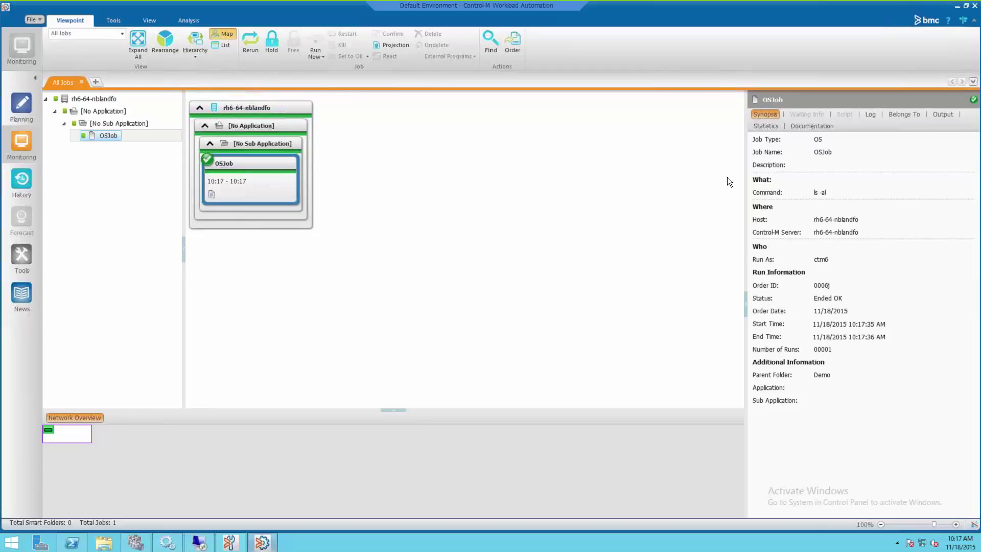
left_click(869, 115)
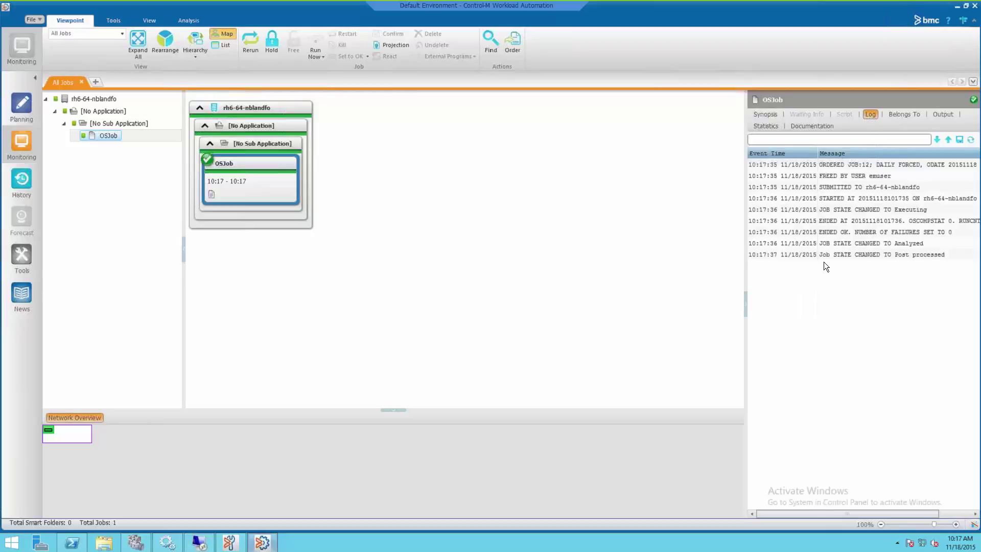
left_click(944, 115)
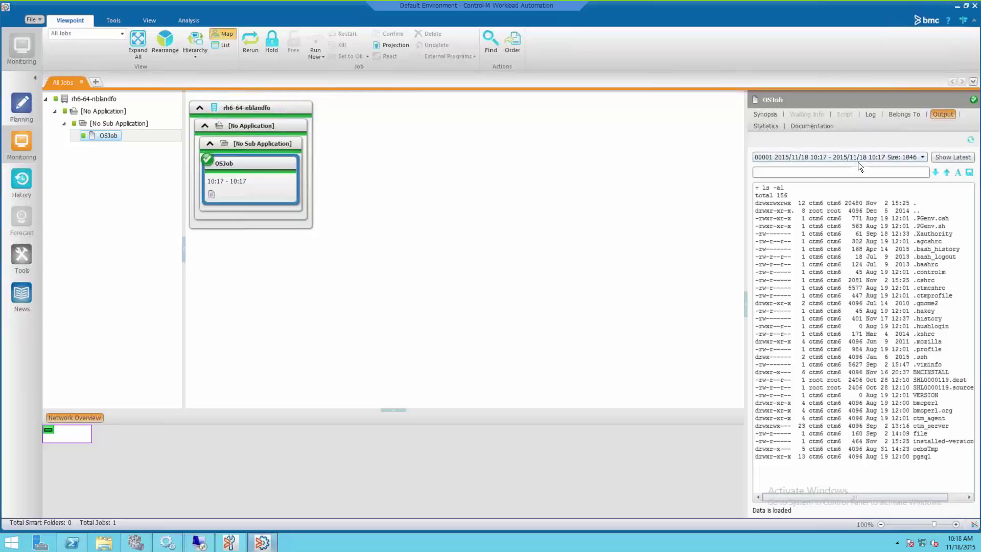
left_click(869, 115)
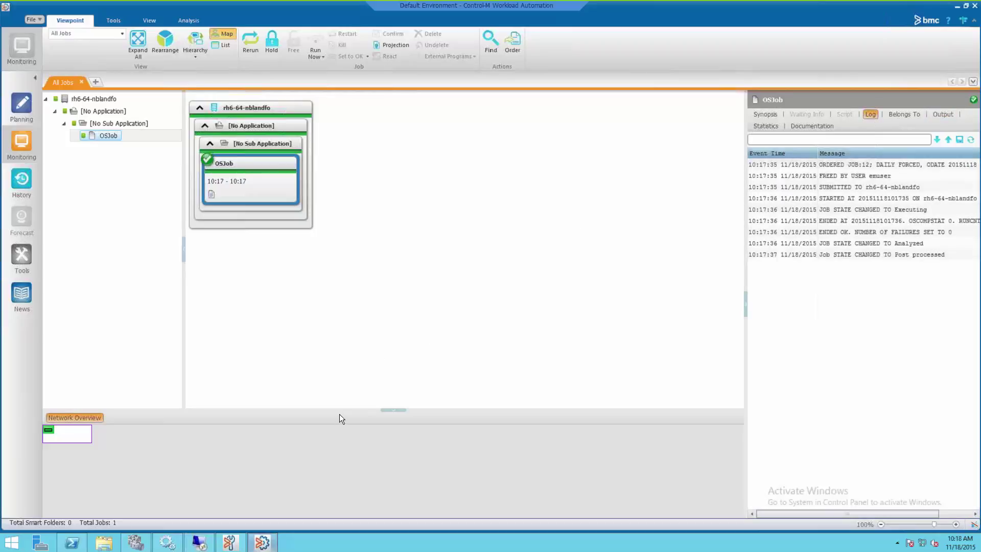
left_click(136, 543)
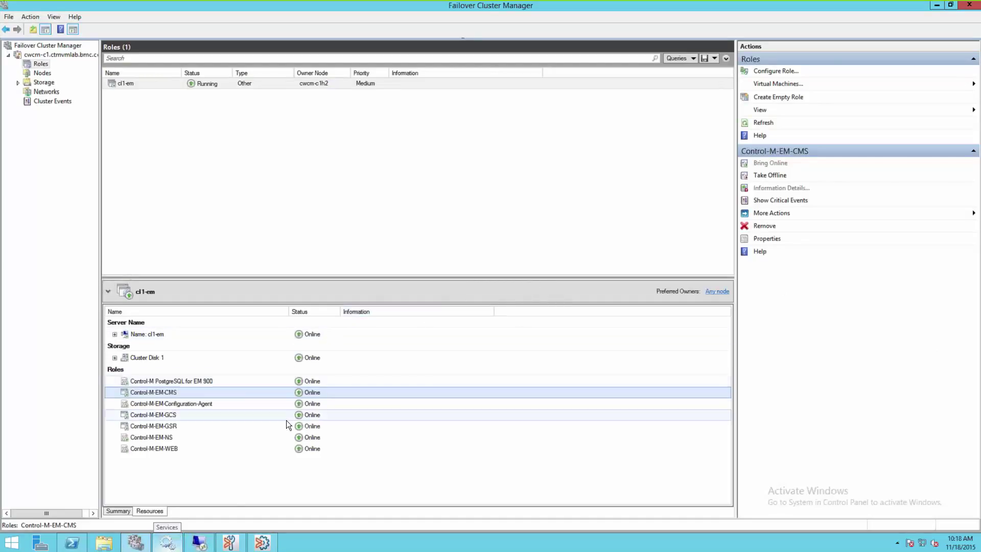
Move the cl1-em role to node cwcm-c1h1 using Move > Select Node.
left_click(271, 83)
right_click(272, 82)
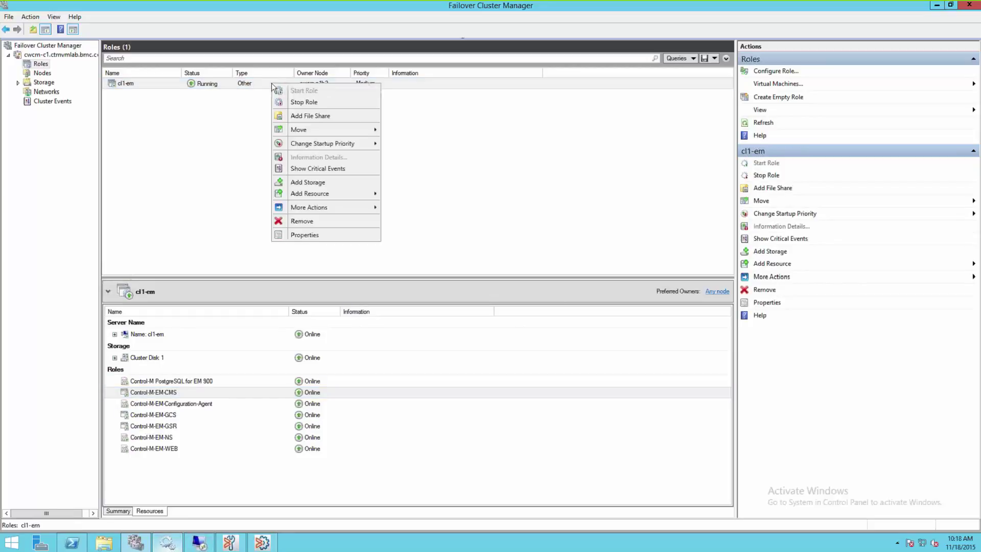
mouse_move(327, 129)
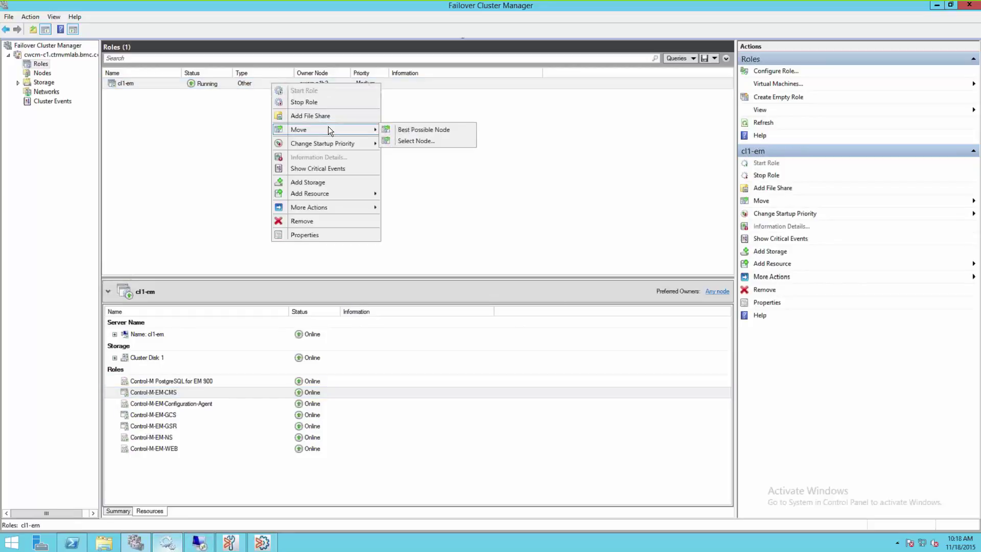
left_click(409, 140)
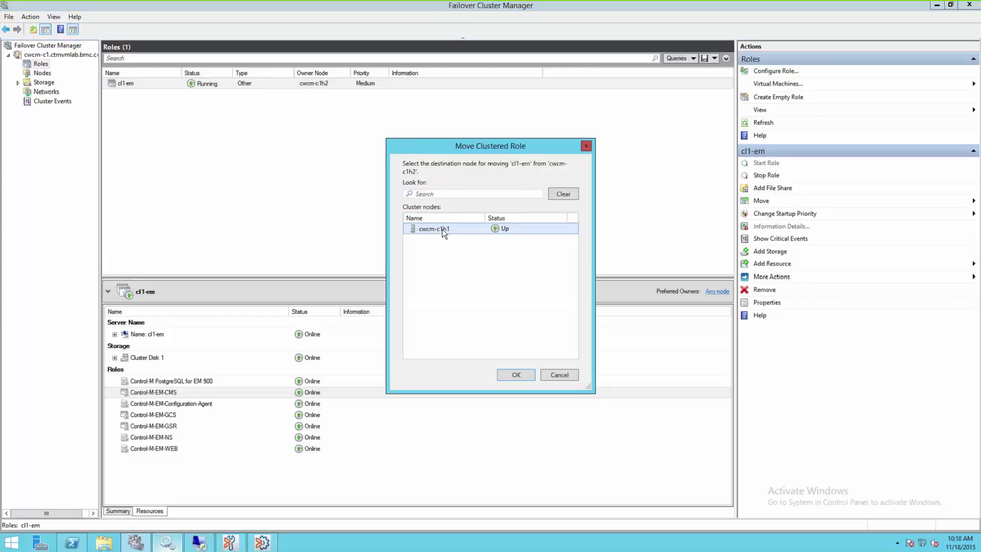
left_click(511, 375)
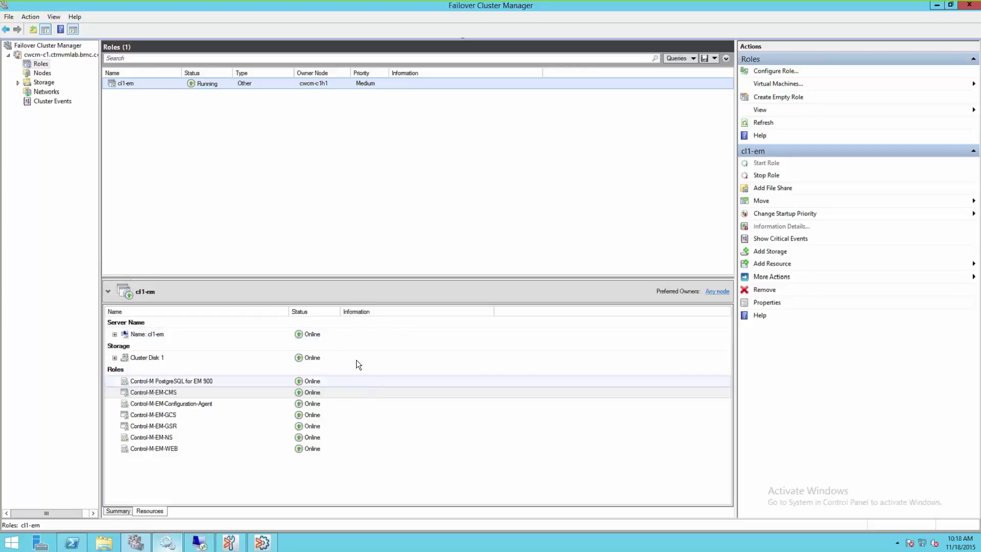
Refresh Services to confirm Control-M PostgreSQL for EM 900 is Running, then minimize Services.
left_click(168, 546)
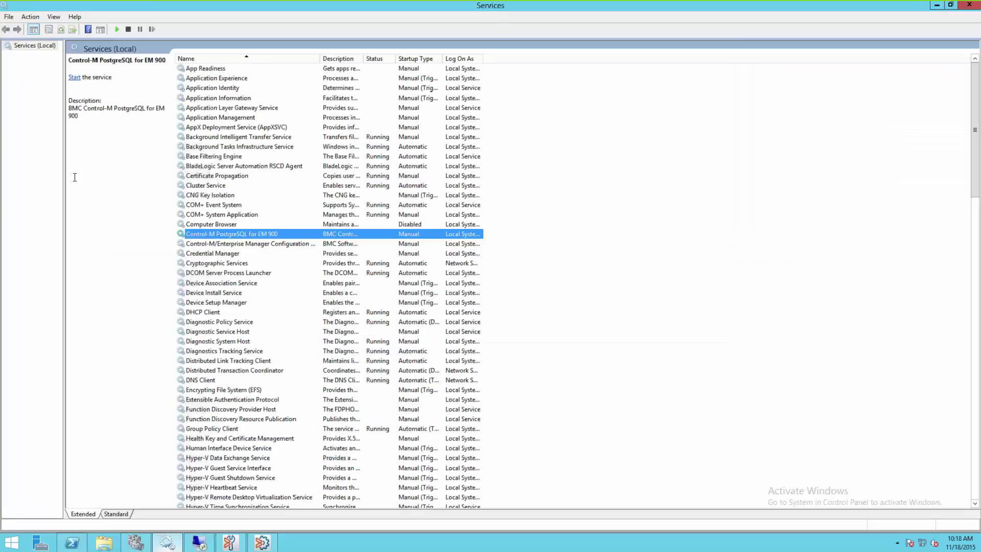
left_click(93, 183)
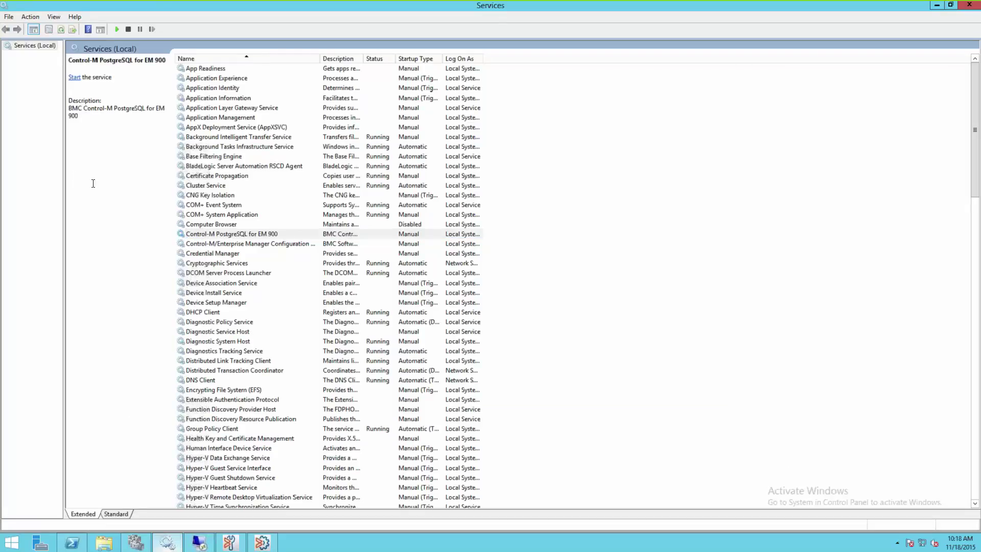
left_click(60, 30)
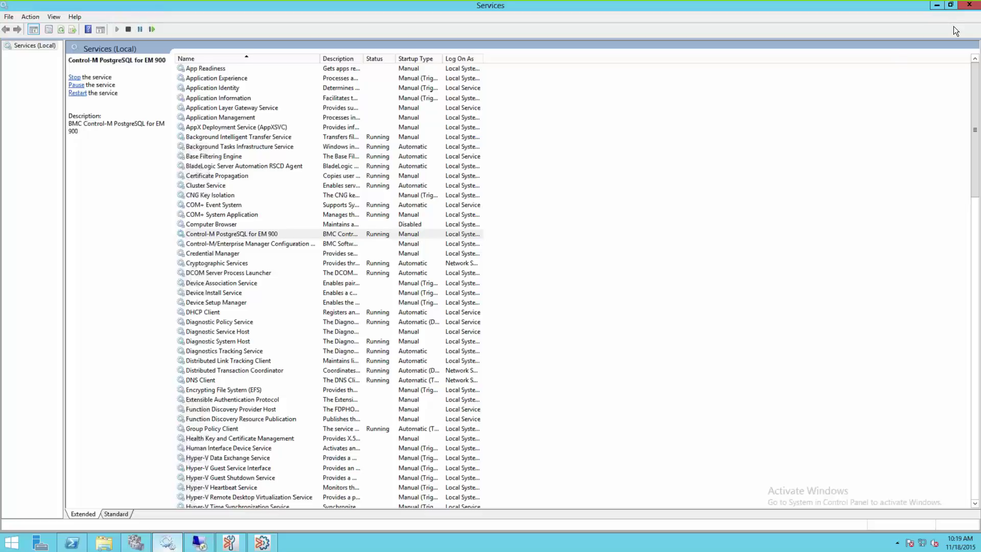
left_click(937, 6)
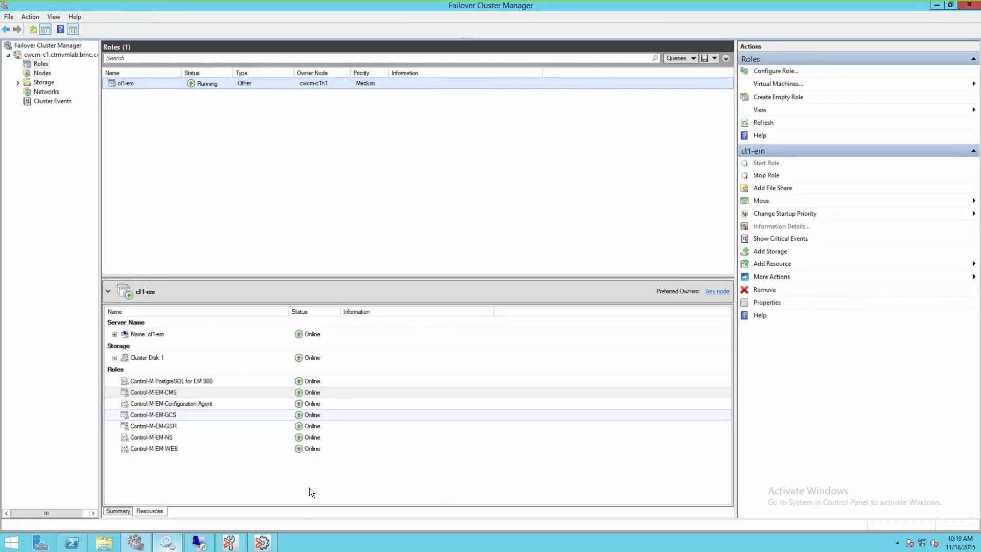
Refresh Configuration Manager's component status three times until the Configuration Server shows Available.
left_click(231, 543)
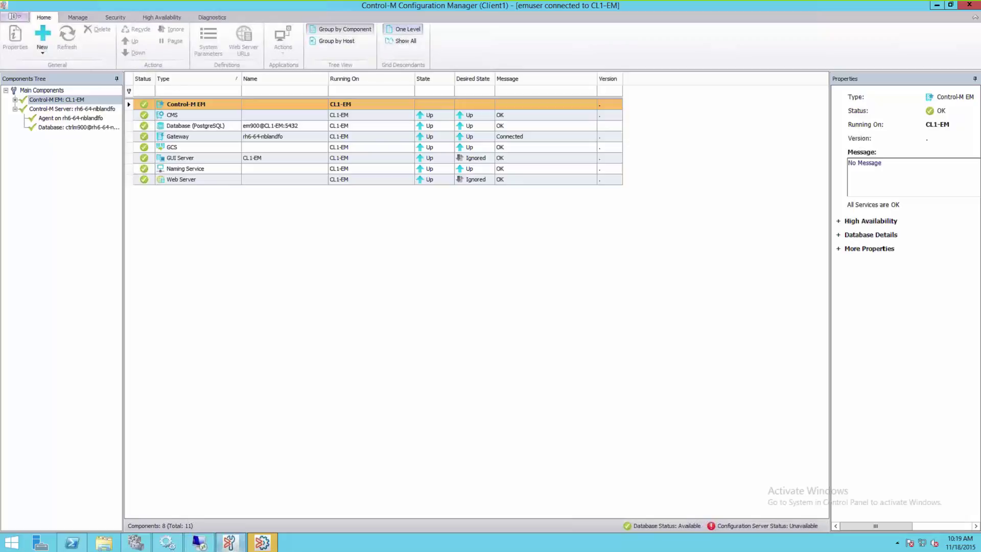
left_click(72, 53)
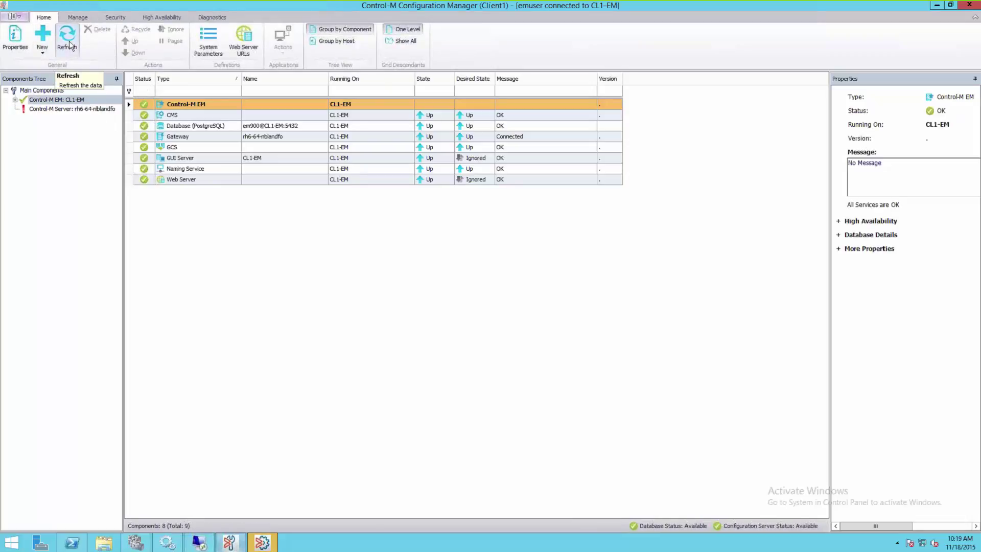
left_click(70, 43)
left_click(70, 44)
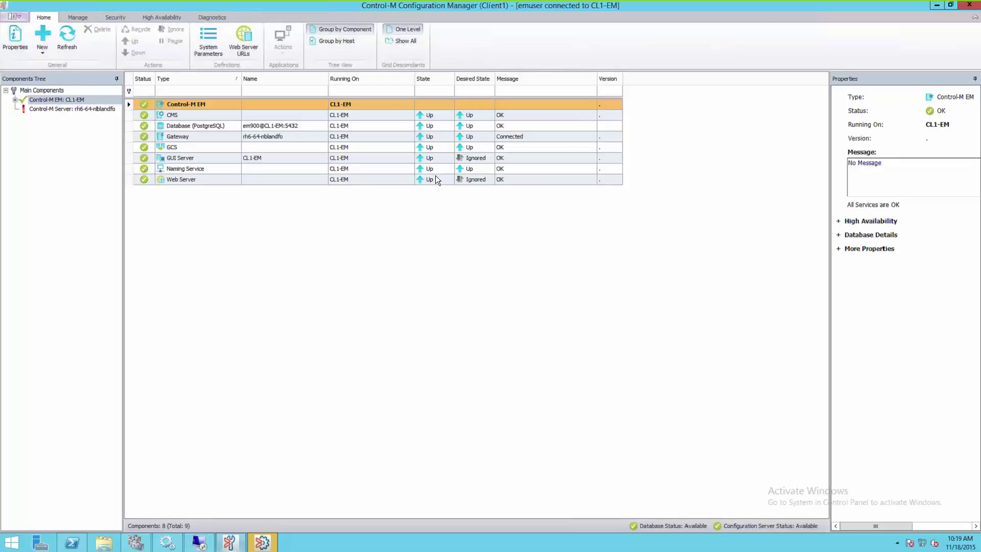
left_click(264, 545)
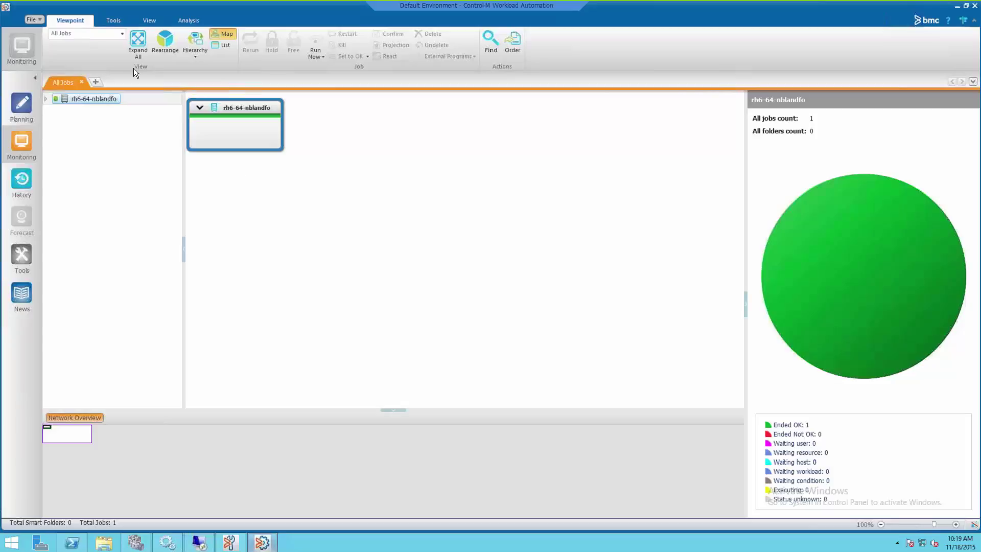
Expand the job map, confirm a Rerun of OSJob, then close the 'Rerun failed' notice.
left_click(137, 44)
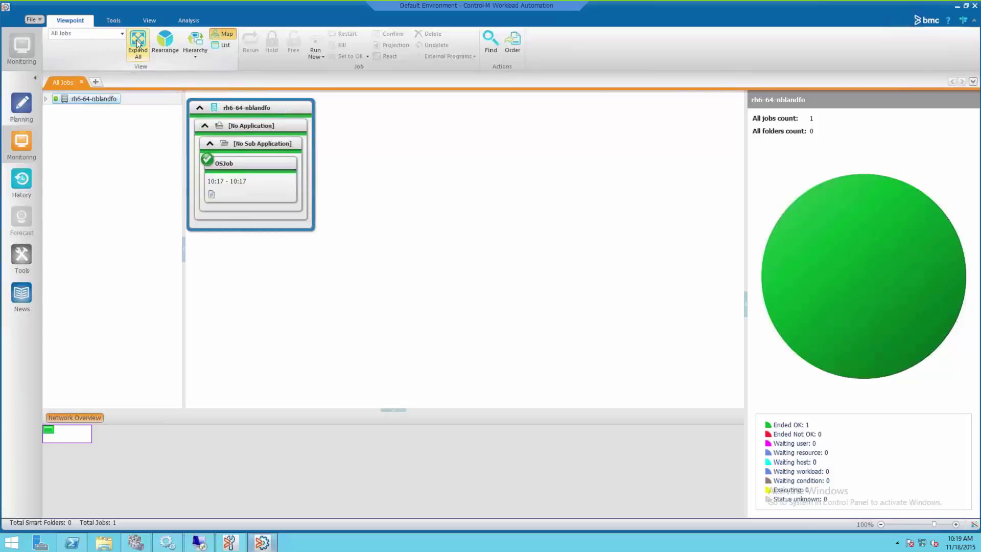
left_click(273, 162)
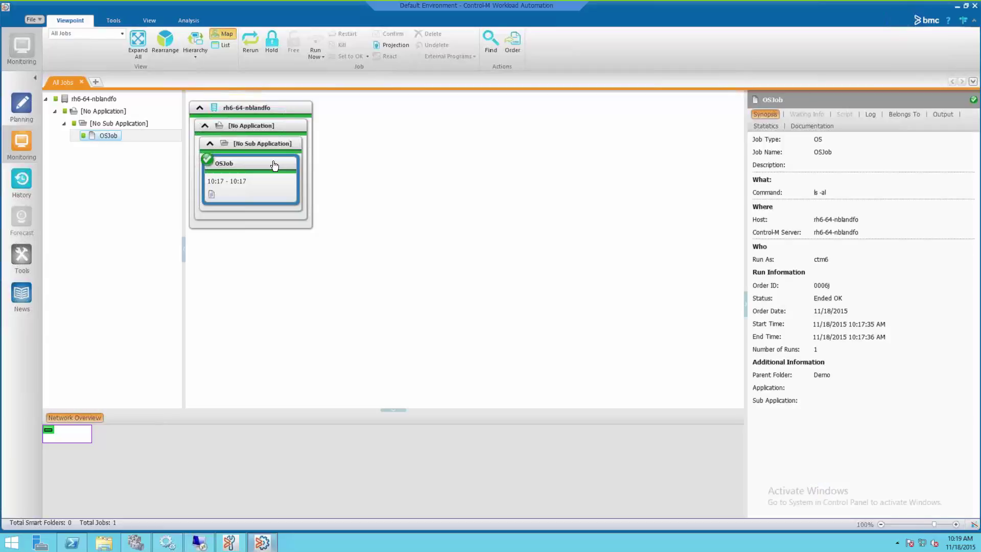
right_click(274, 164)
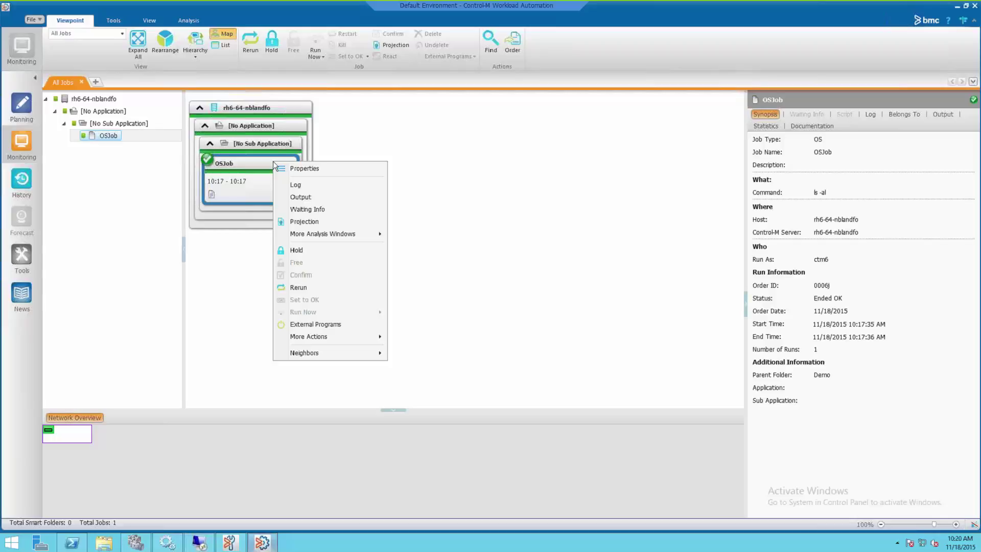
left_click(298, 288)
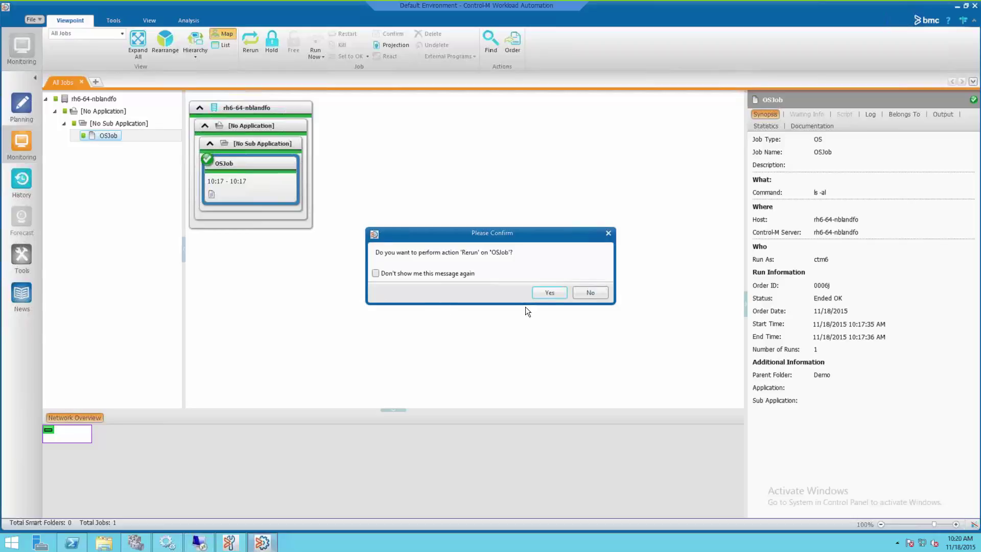
left_click(549, 292)
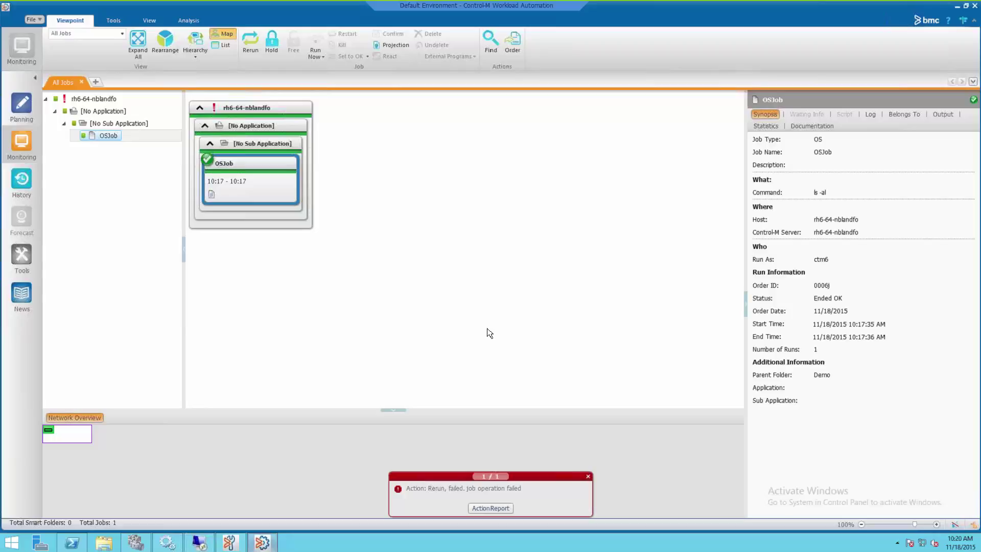
left_click(588, 477)
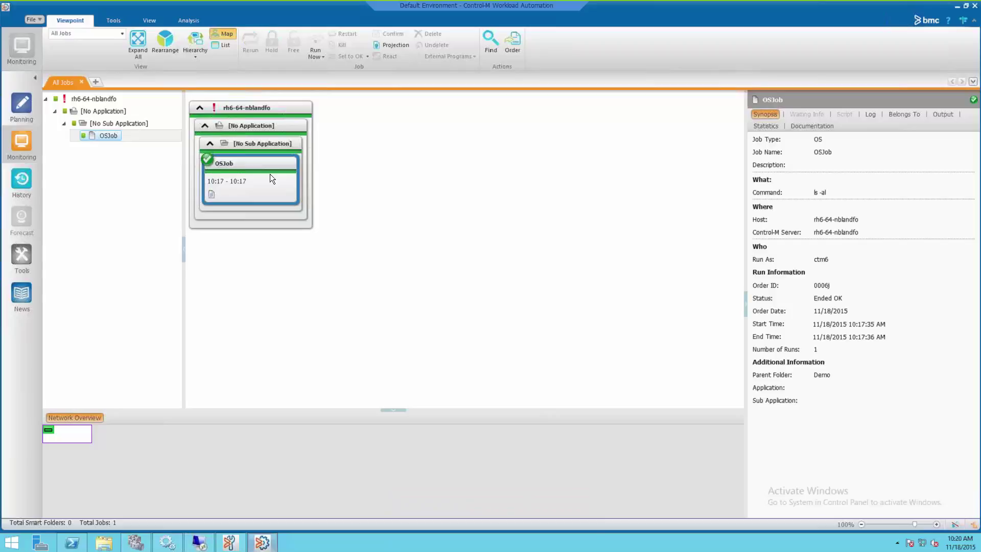
Check the Gateway connection and that server rh6-64-nblandfo and its PostgreSQL database are Up.
left_click(230, 543)
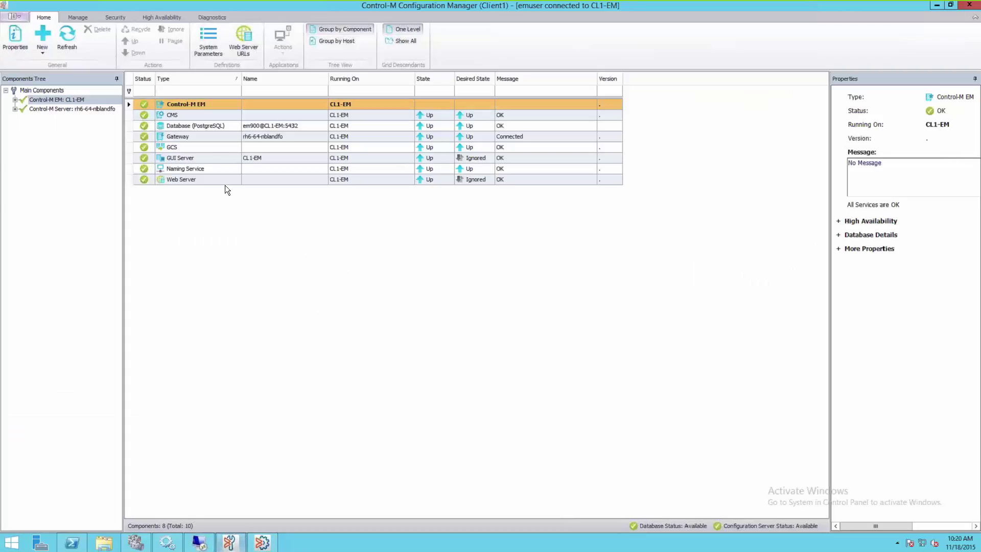
left_click(210, 136)
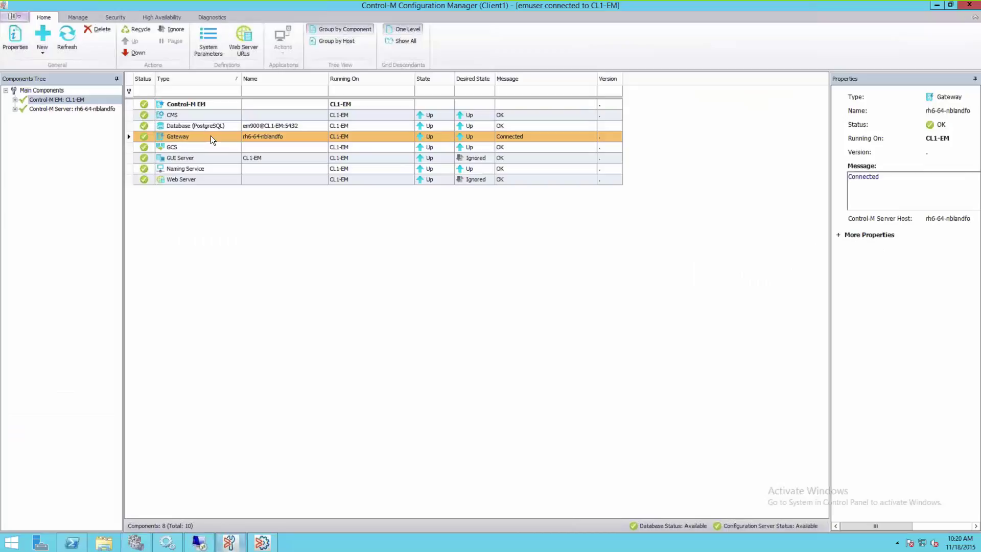
left_click(15, 110)
left_click(65, 109)
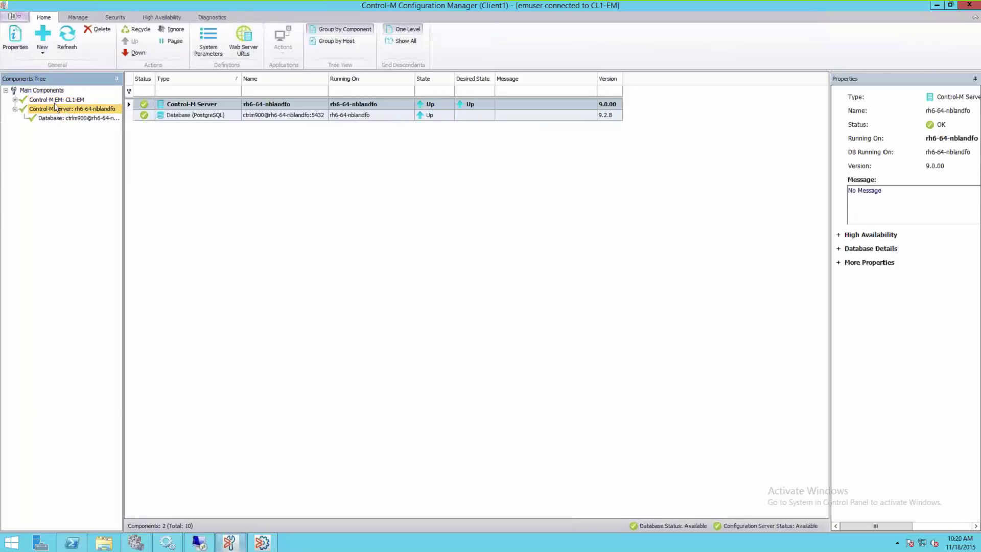
left_click(56, 101)
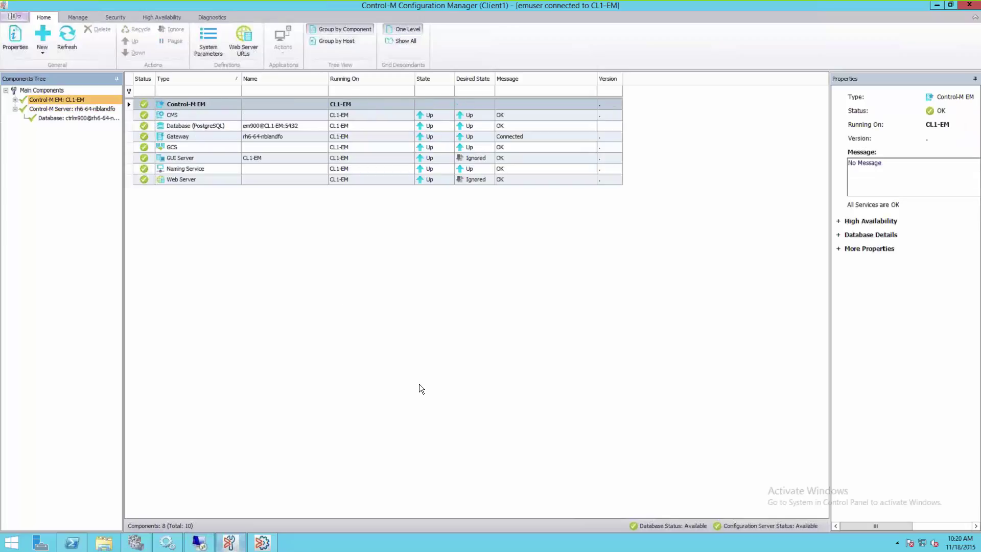
left_click(262, 542)
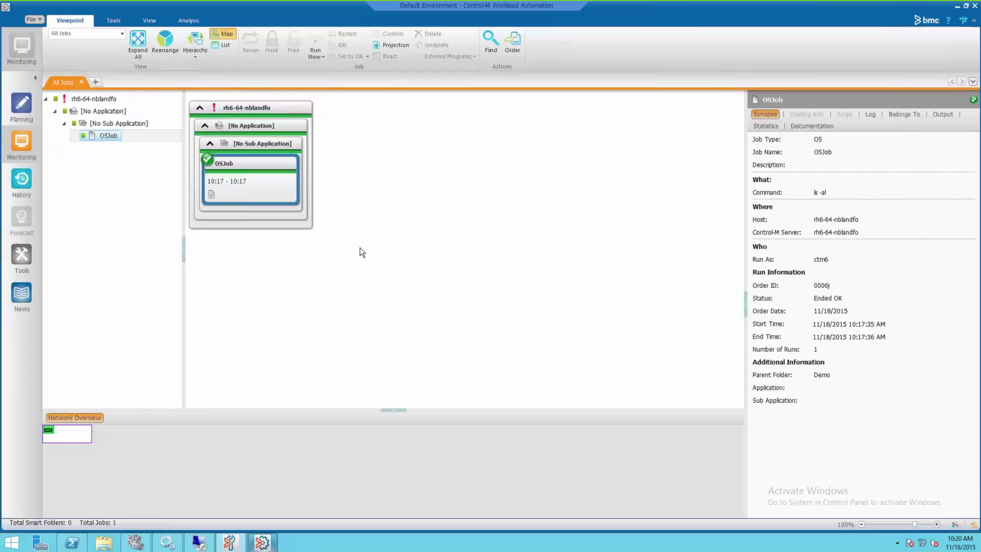
right_click(255, 162)
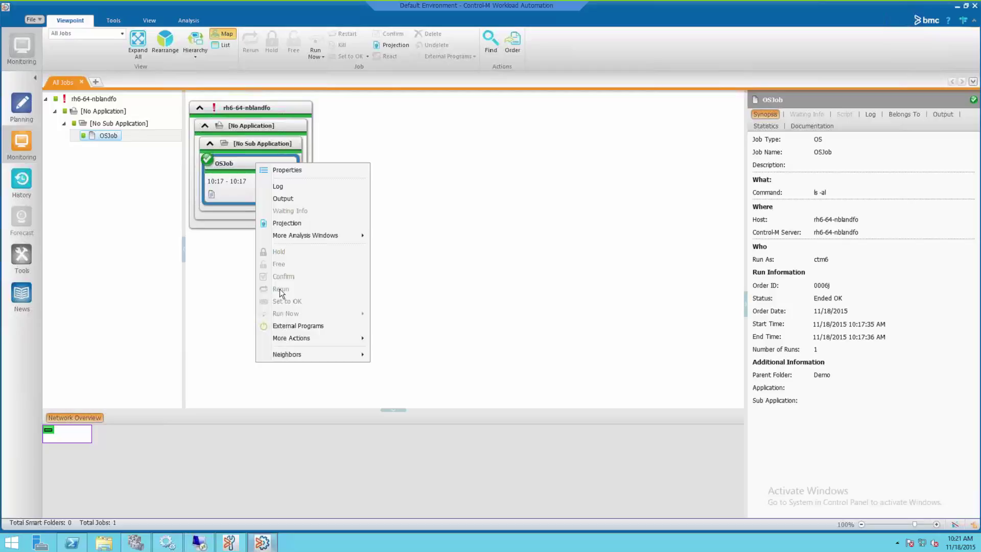
left_click(532, 291)
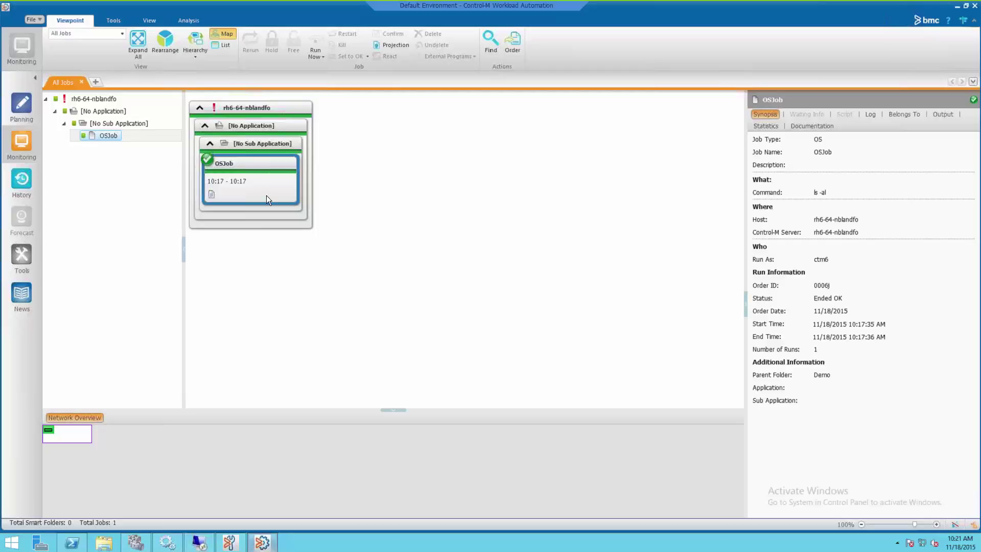
right_click(267, 180)
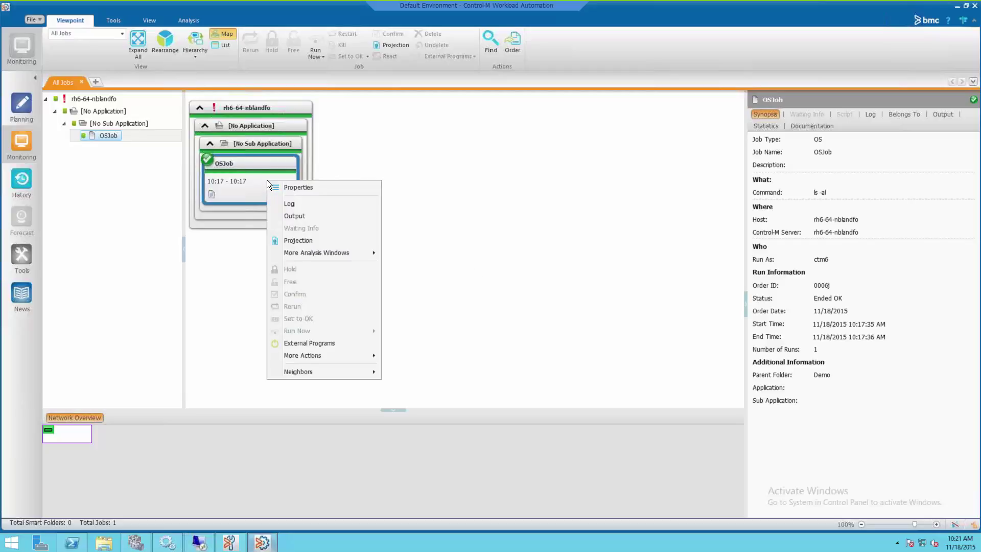
left_click(250, 183)
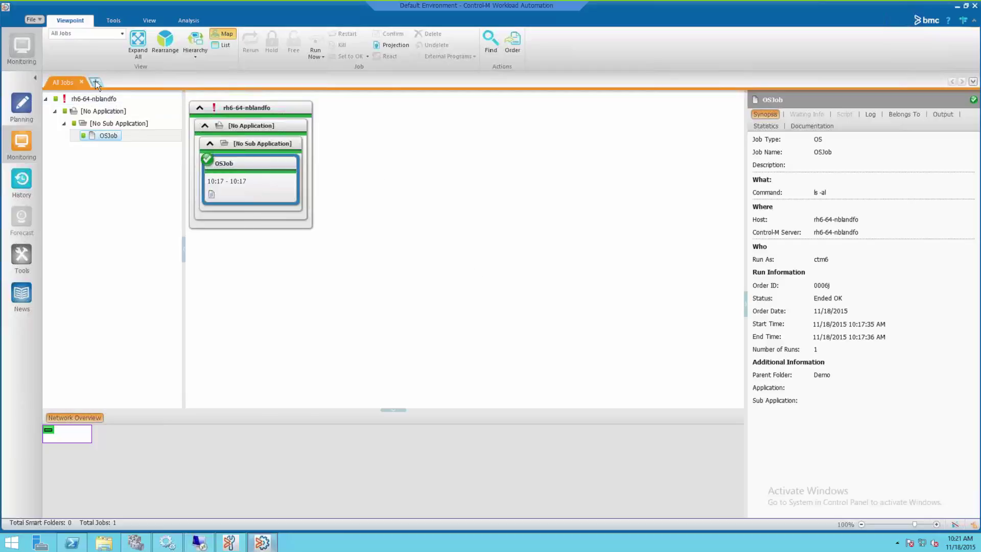